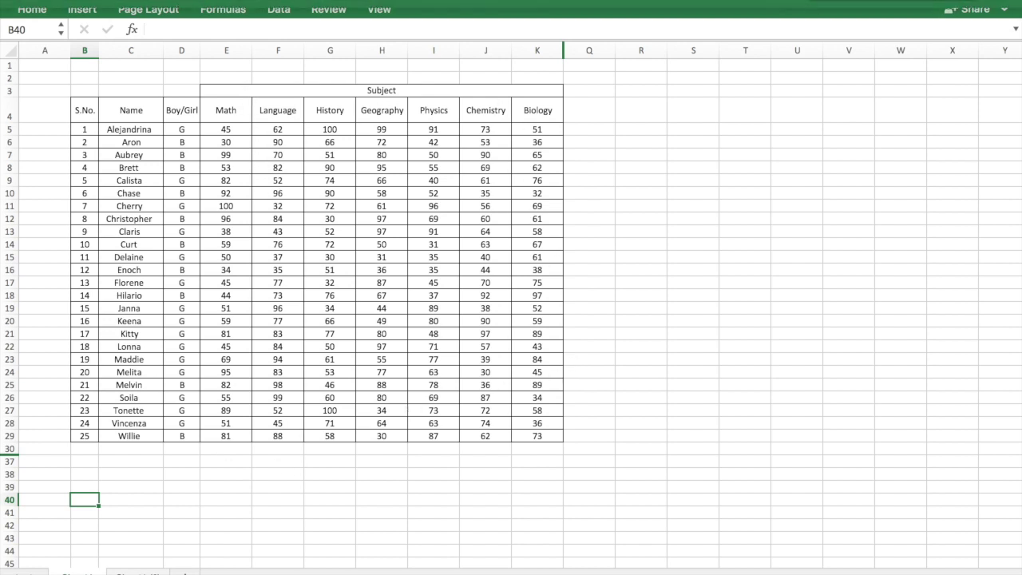
Unhide the hidden result columns L–P between columns K and Q
drag(537, 51, 589, 51)
right_click(569, 50)
click(602, 226)
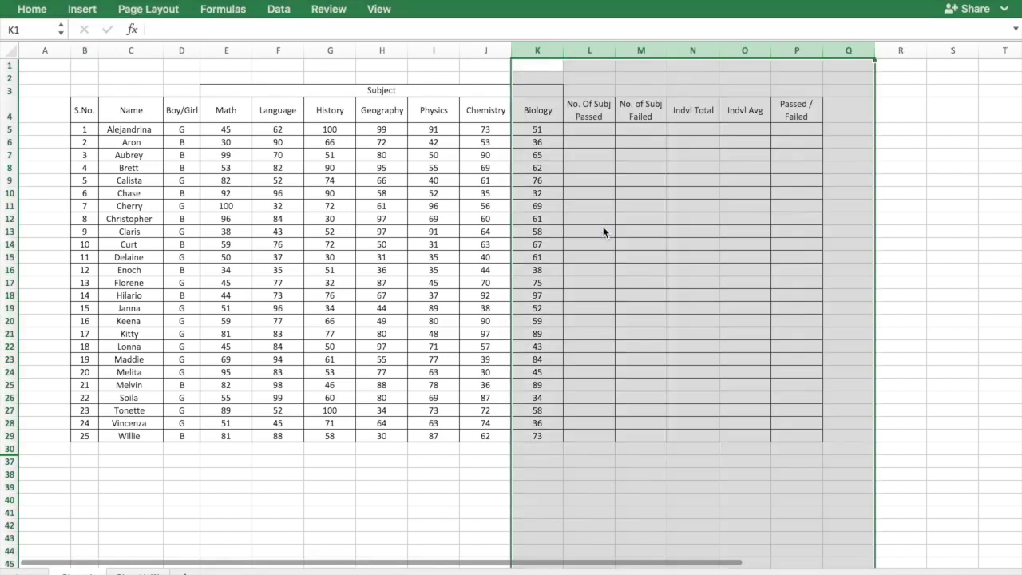
Unhide summary rows 31–36 below the marks table, then select the table B4:K29
click(8, 448)
right_click(8, 448)
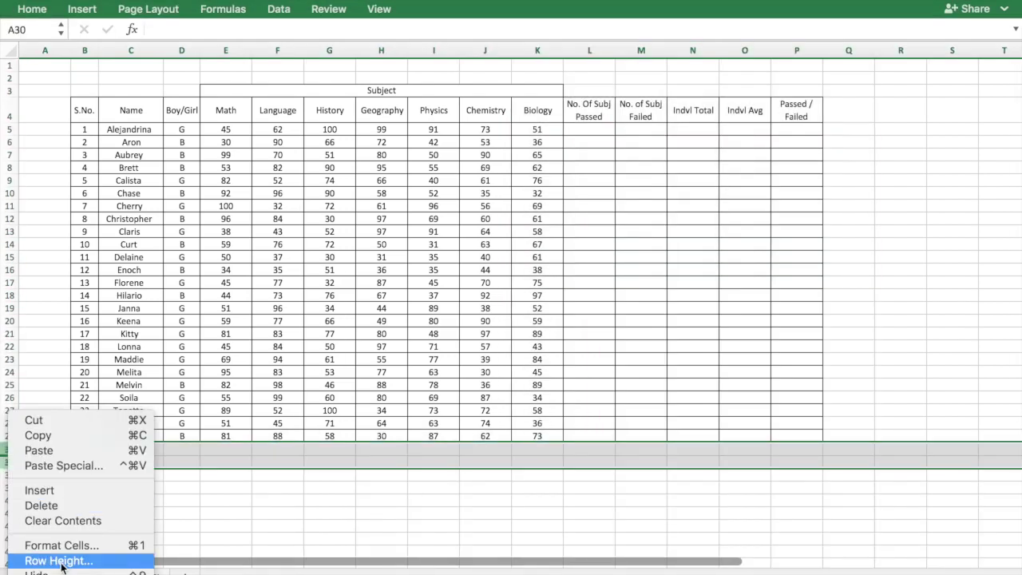
click(32, 568)
click(907, 334)
drag(84, 110, 537, 436)
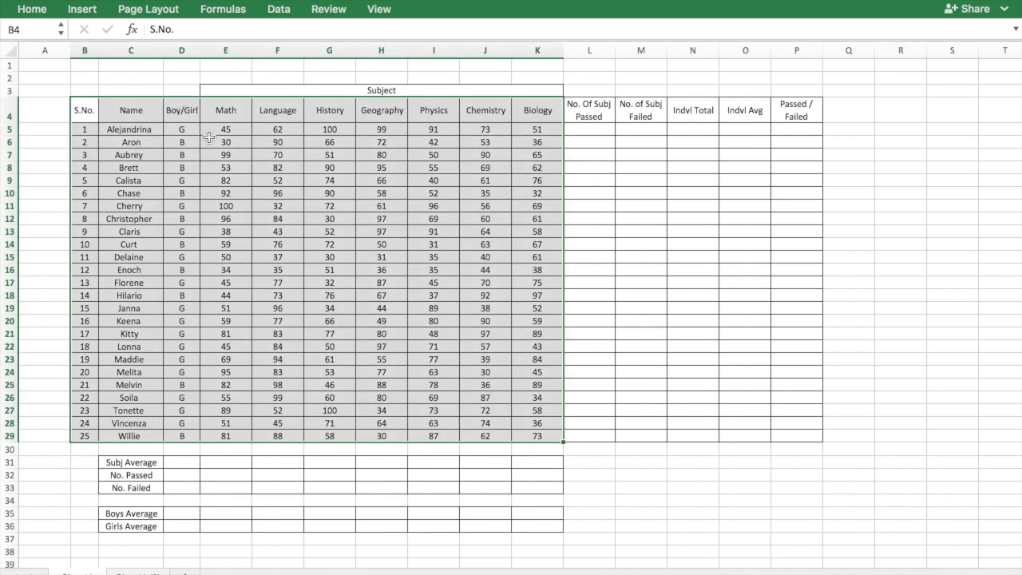
click(587, 116)
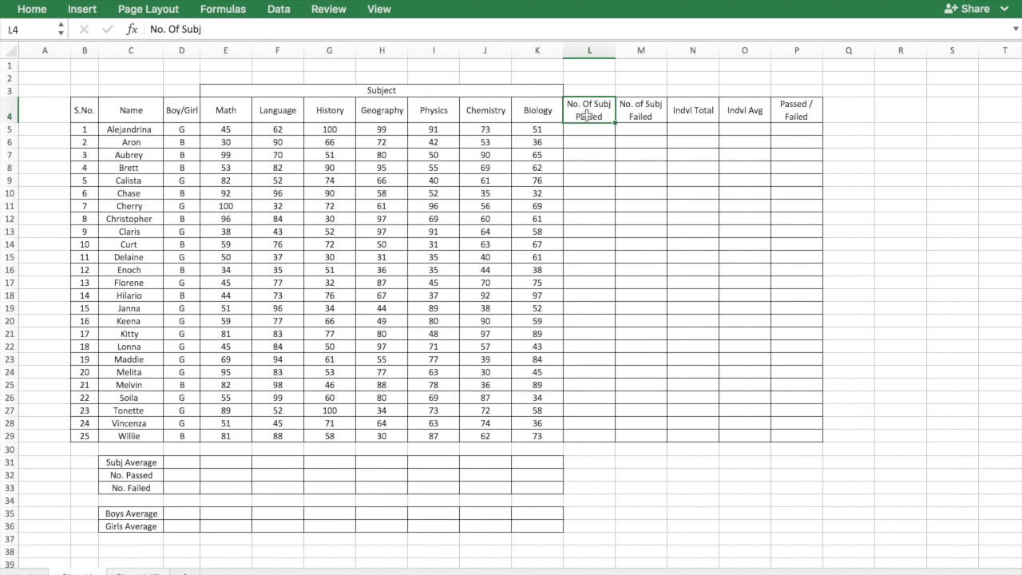
click(631, 111)
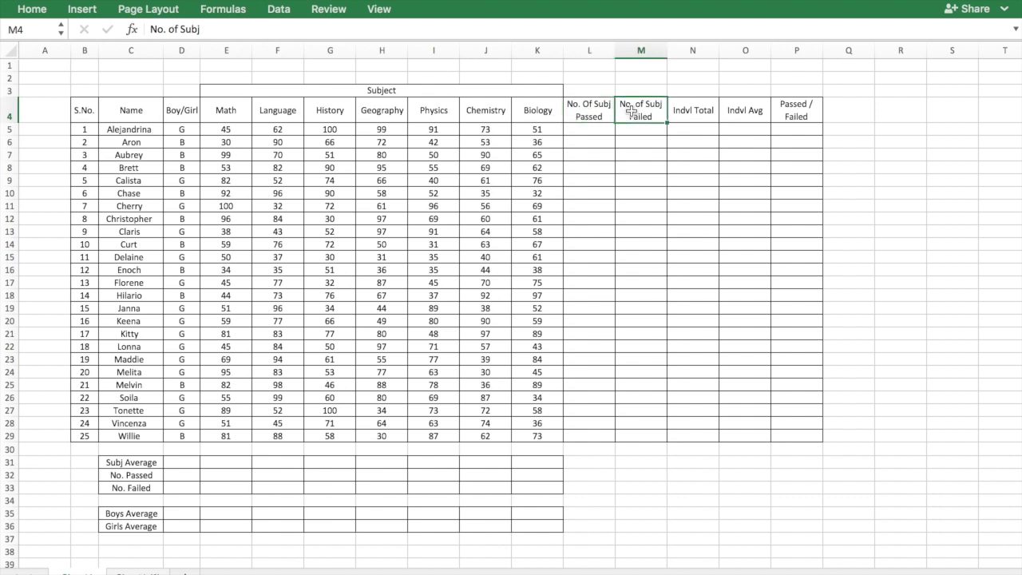
click(715, 119)
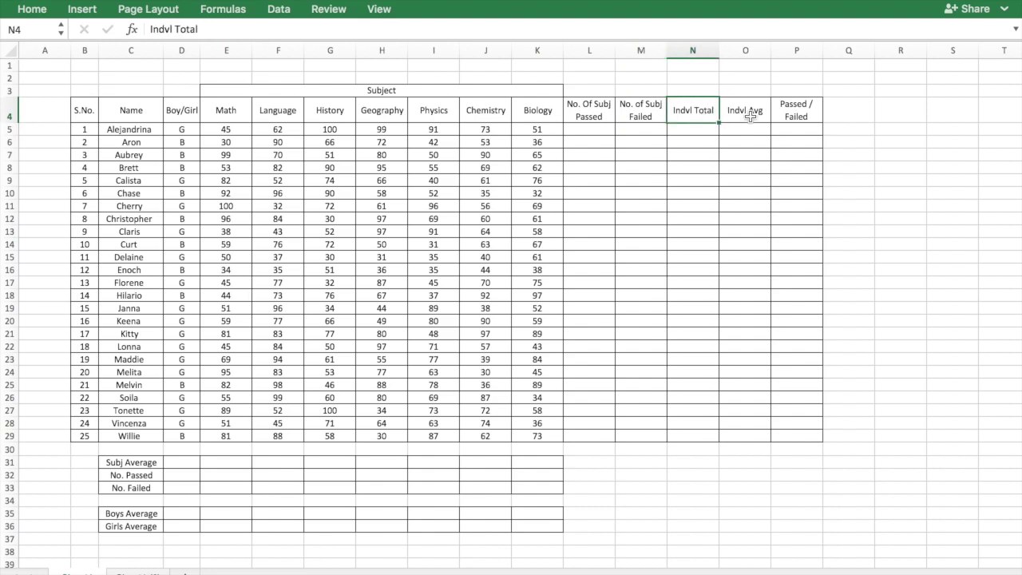
click(746, 117)
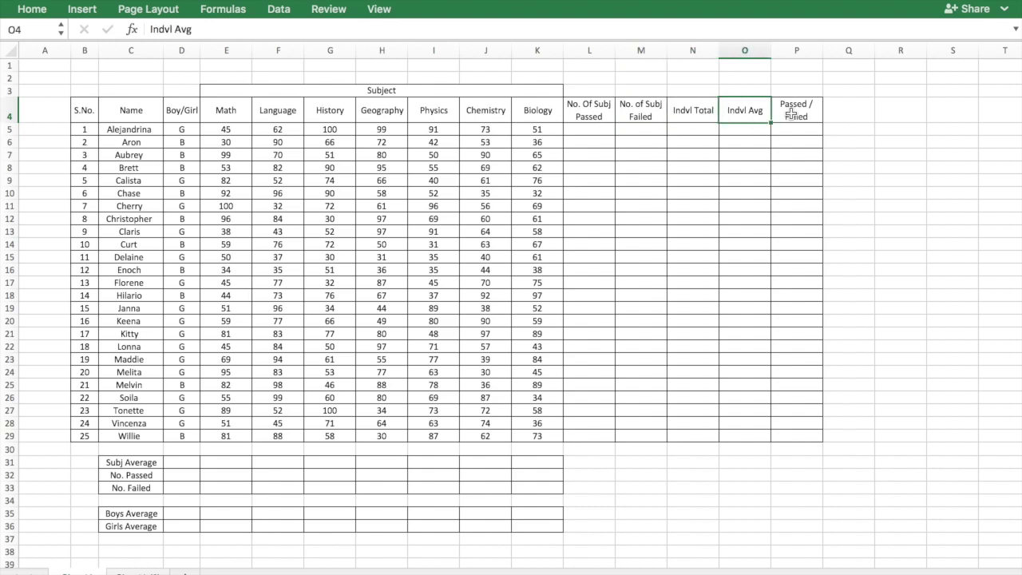
click(790, 112)
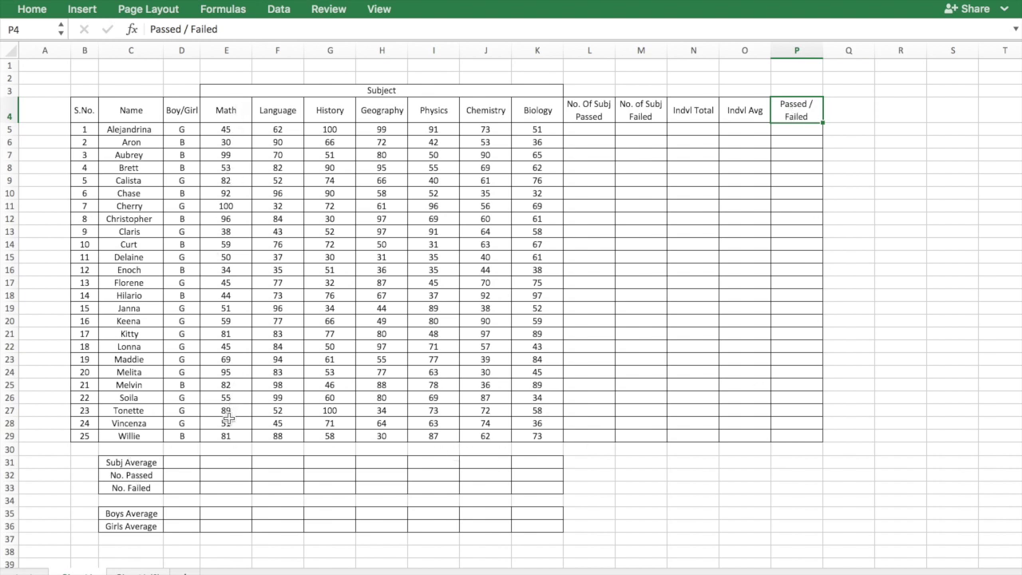
click(138, 515)
click(138, 527)
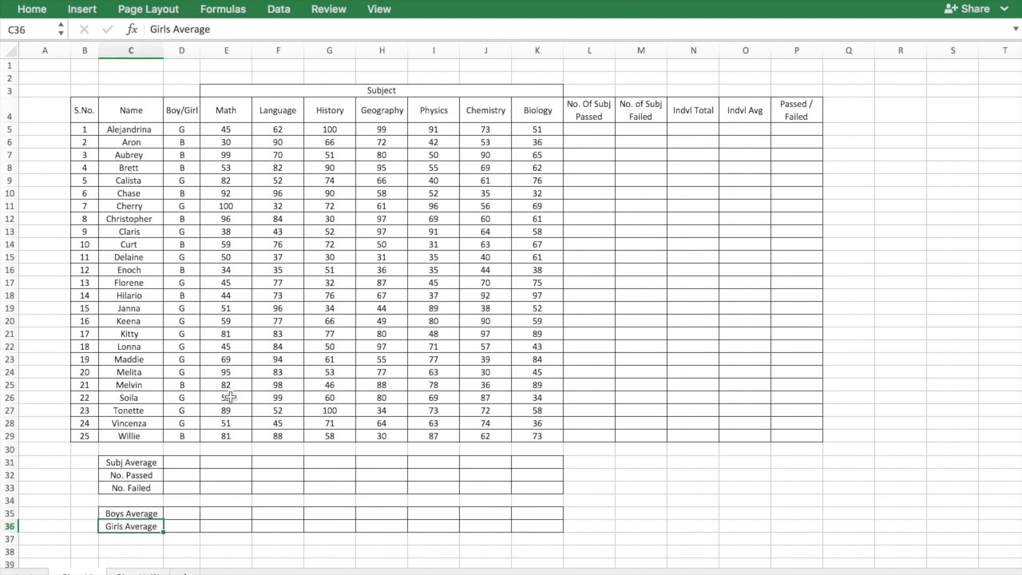
click(589, 130)
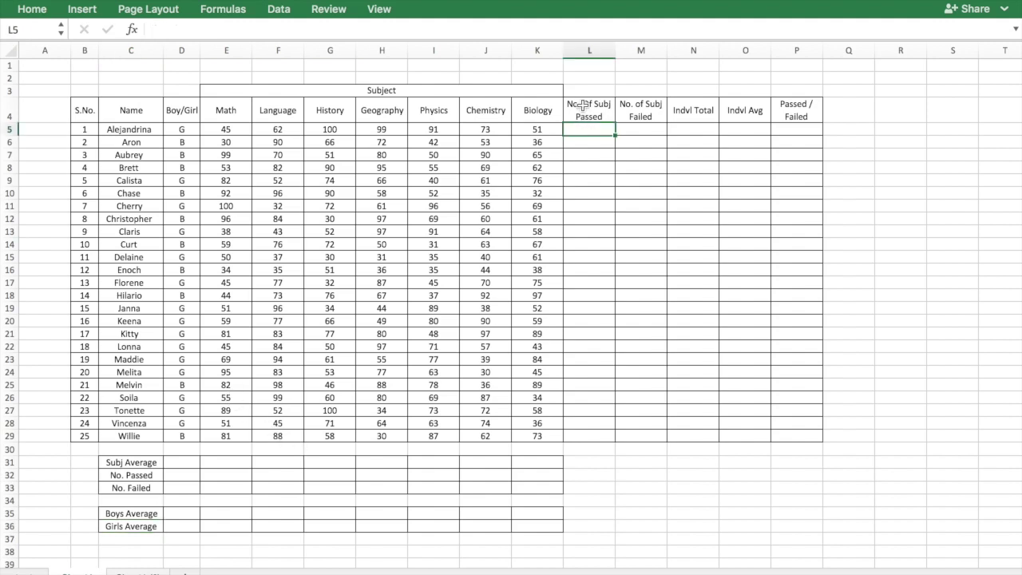
click(573, 115)
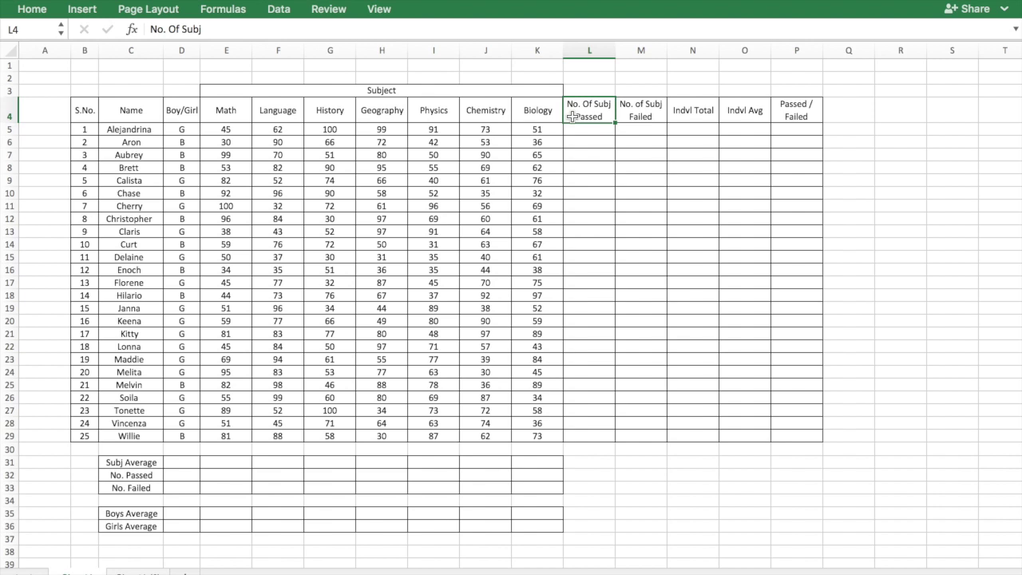
click(593, 128)
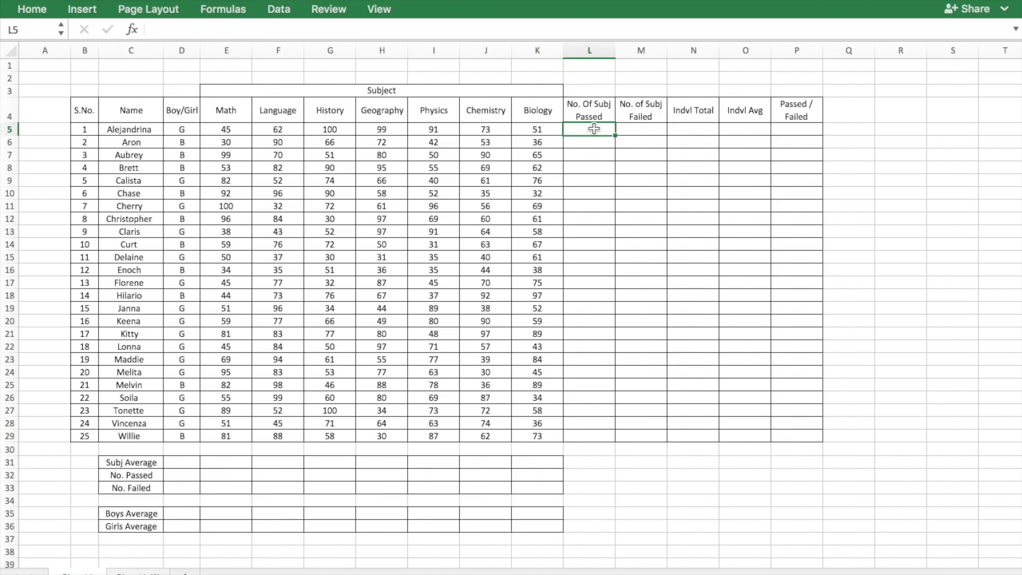
click(572, 115)
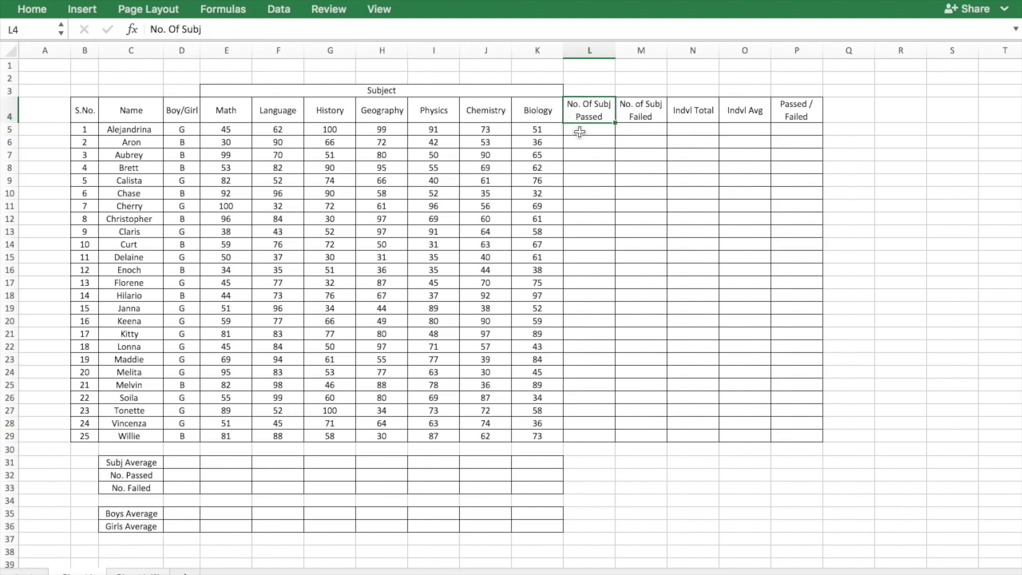
click(579, 131)
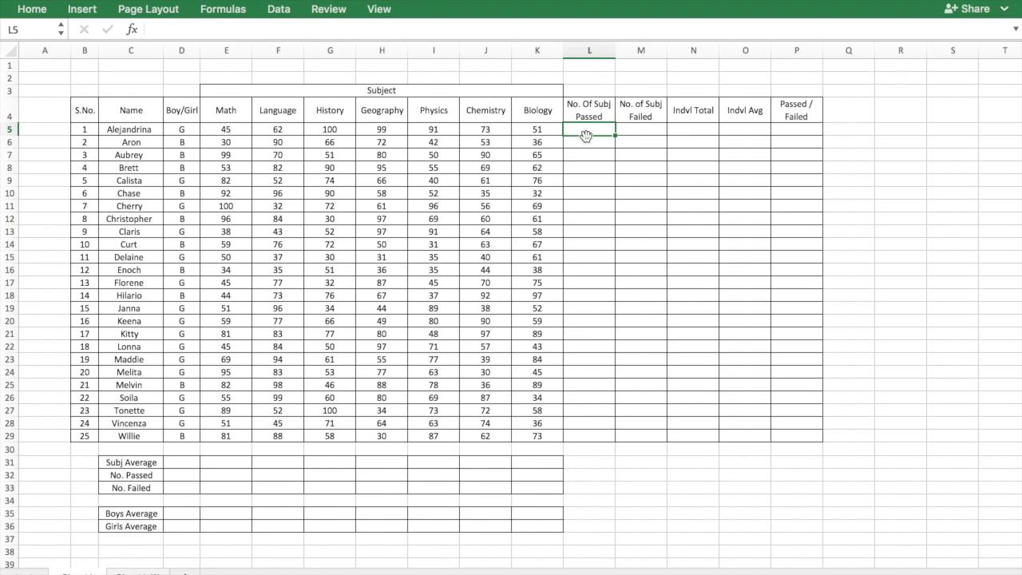
Enter =COUNTIF(E5:K5,">40") in L5 so the first student's passed subjects show 7
click(376, 29)
text(=)
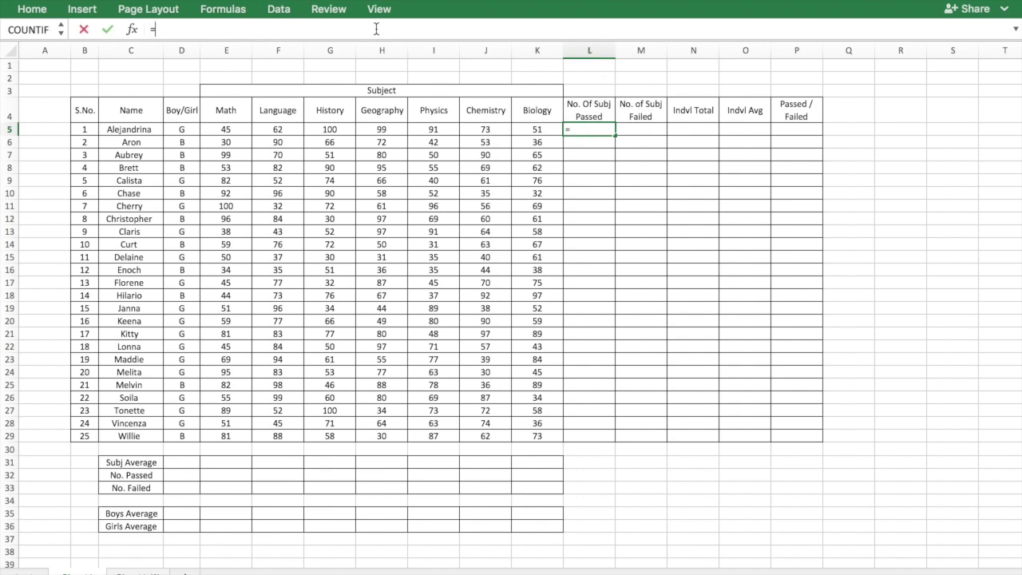
text(countif)
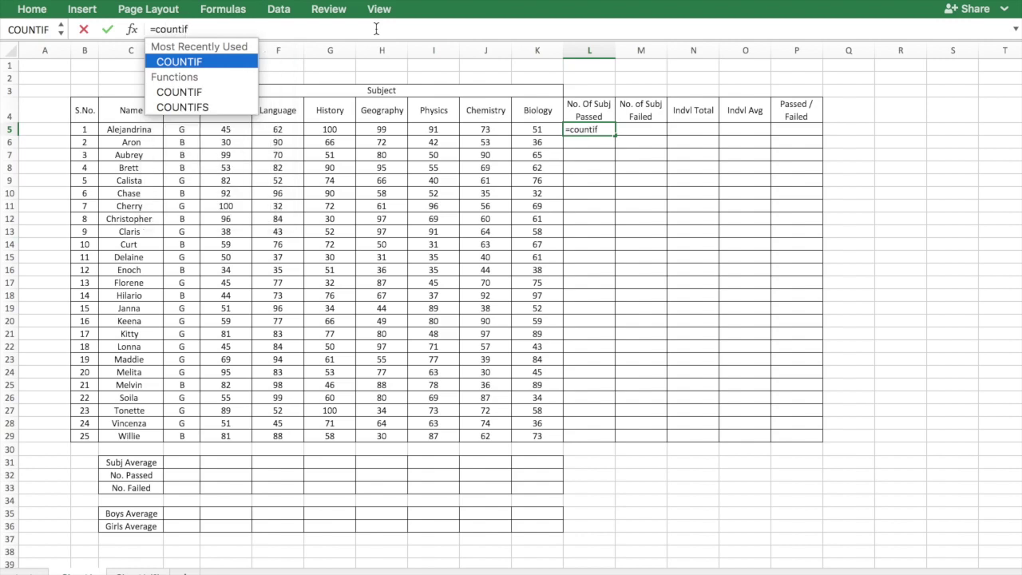
text(()
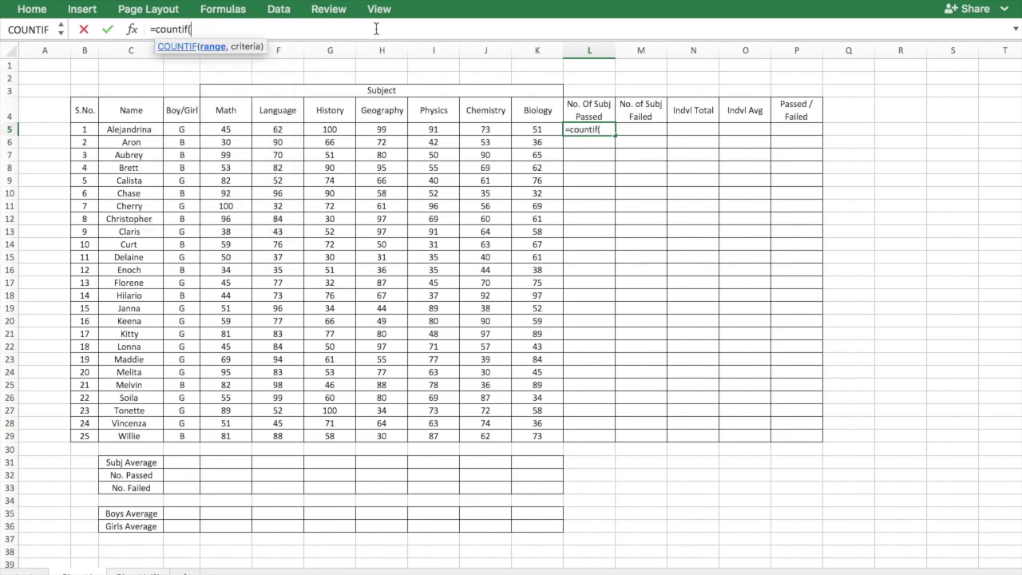
click(240, 128)
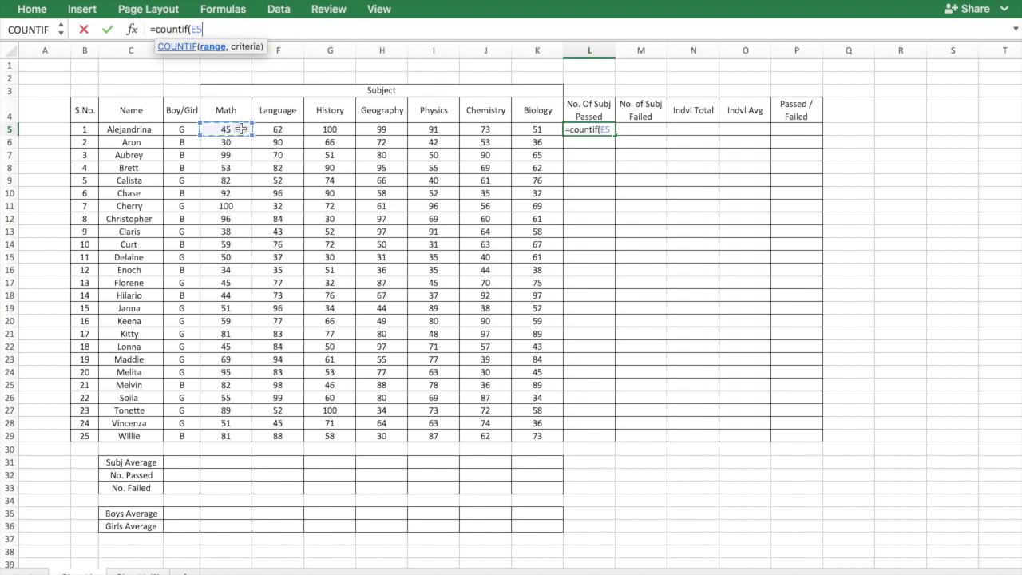
drag(240, 129, 530, 129)
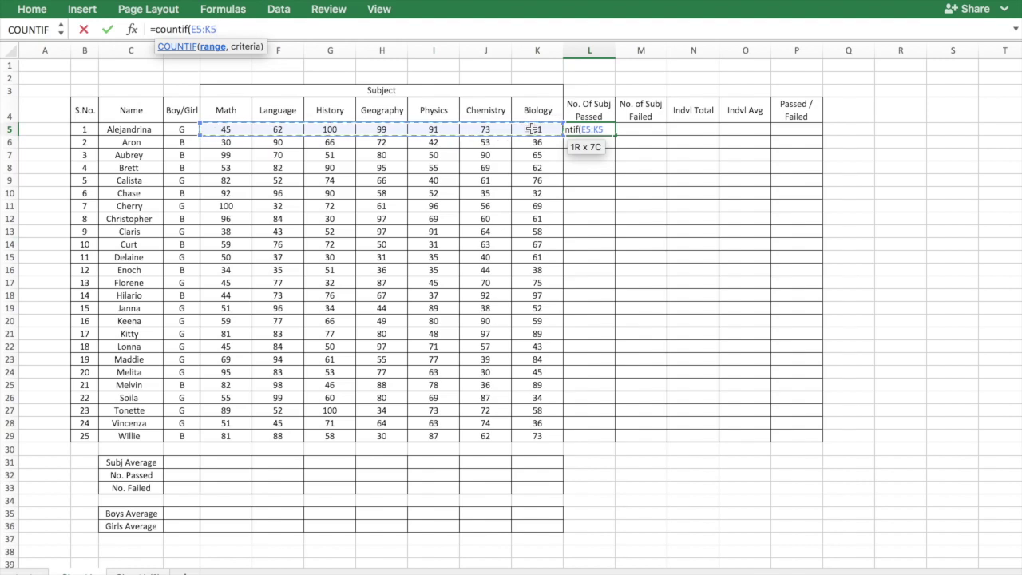
text(,">40")
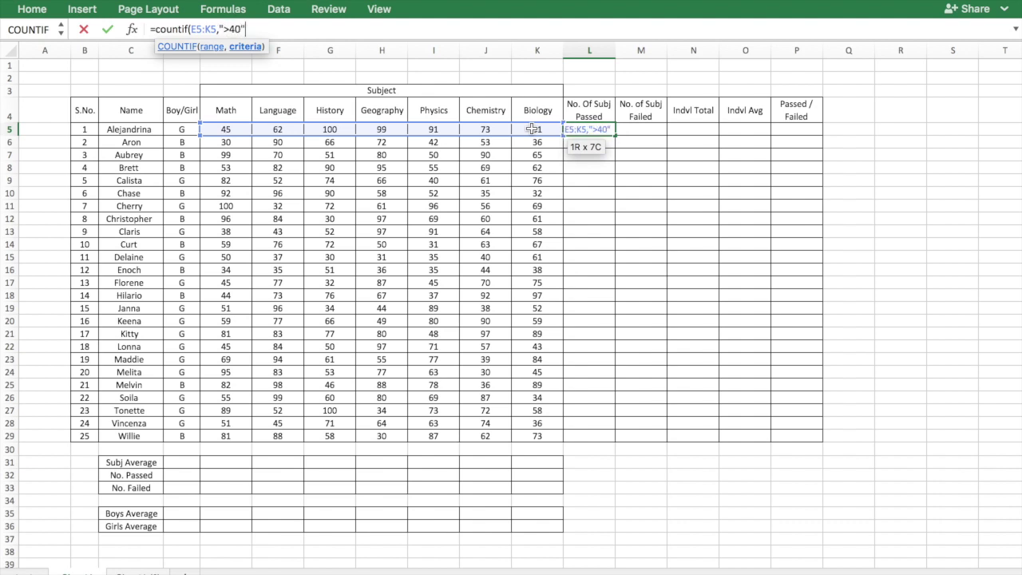
text())
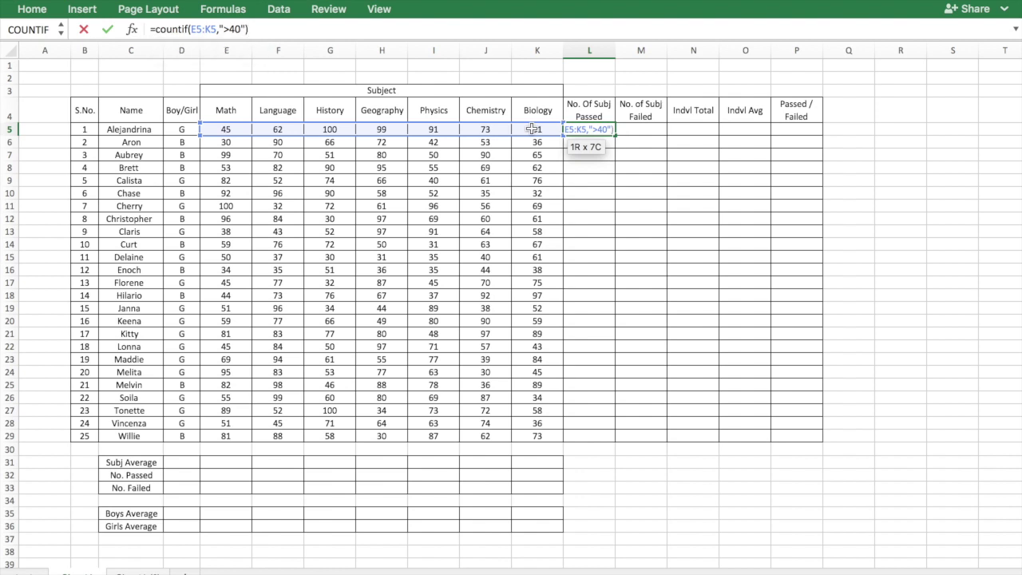
key(Return)
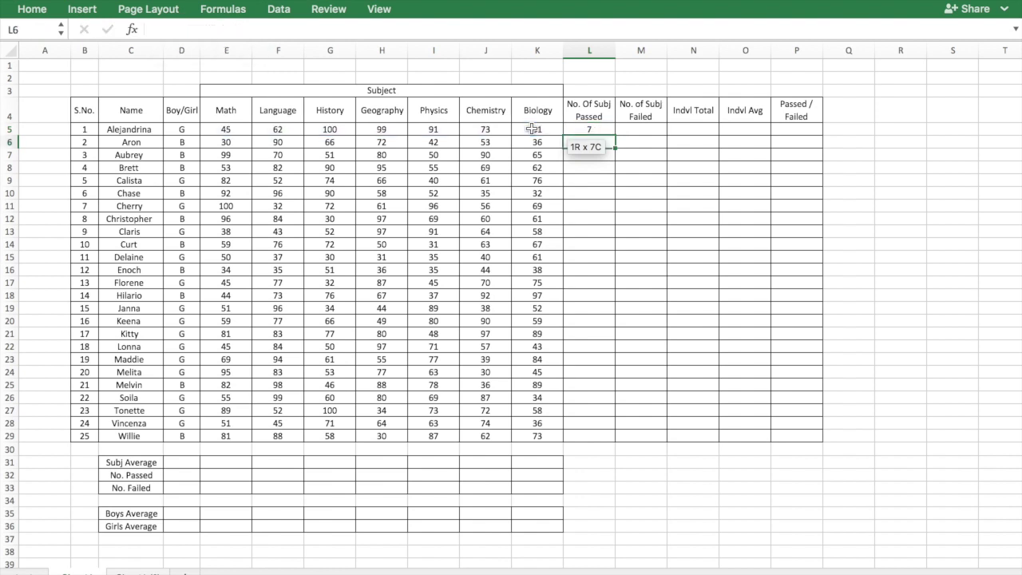
click(638, 129)
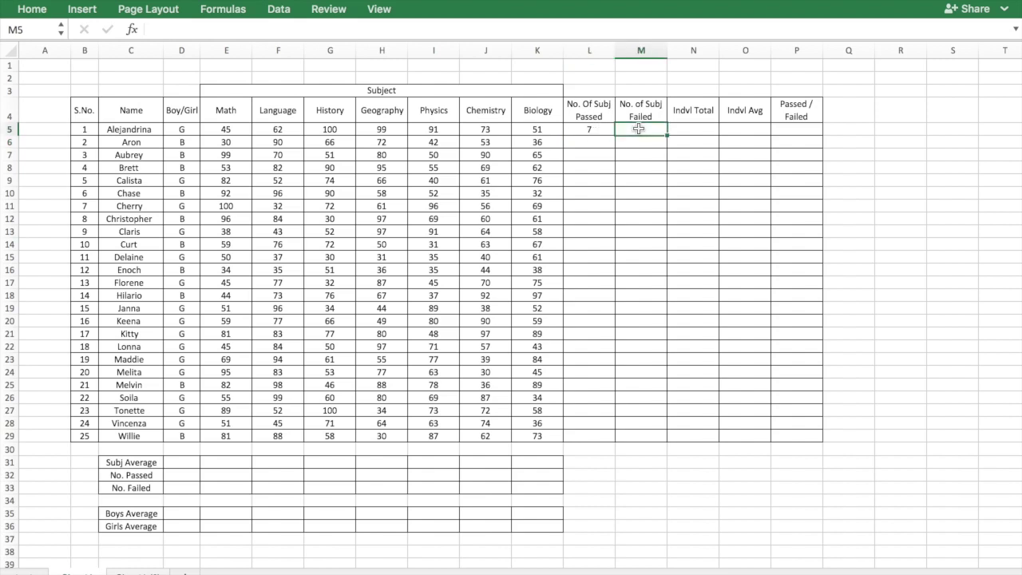
Enter =COUNTIF(E5:K5,"<41") in M5 so the first student's failed subjects show 0
click(468, 26)
text(=co)
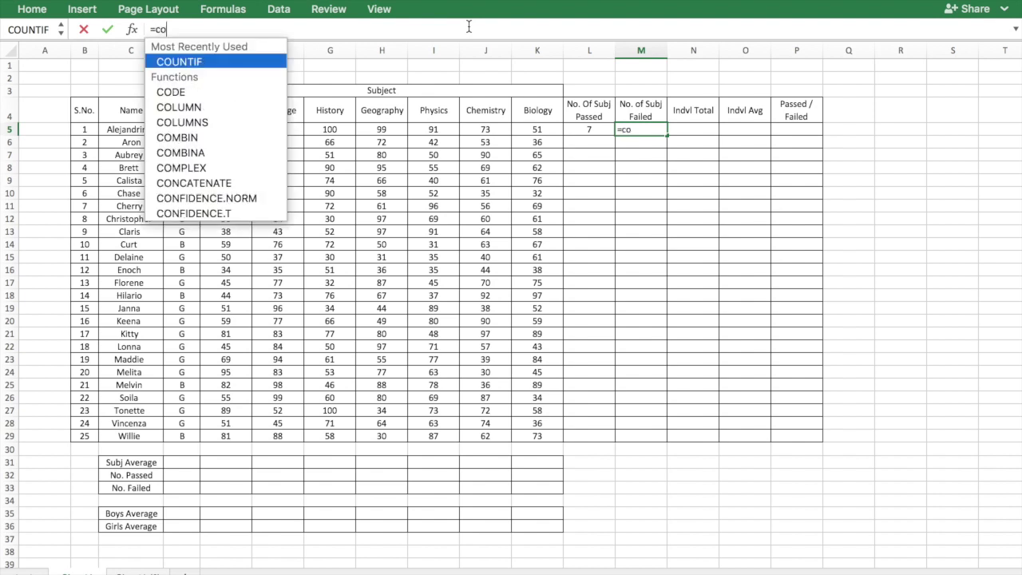
text(unt)
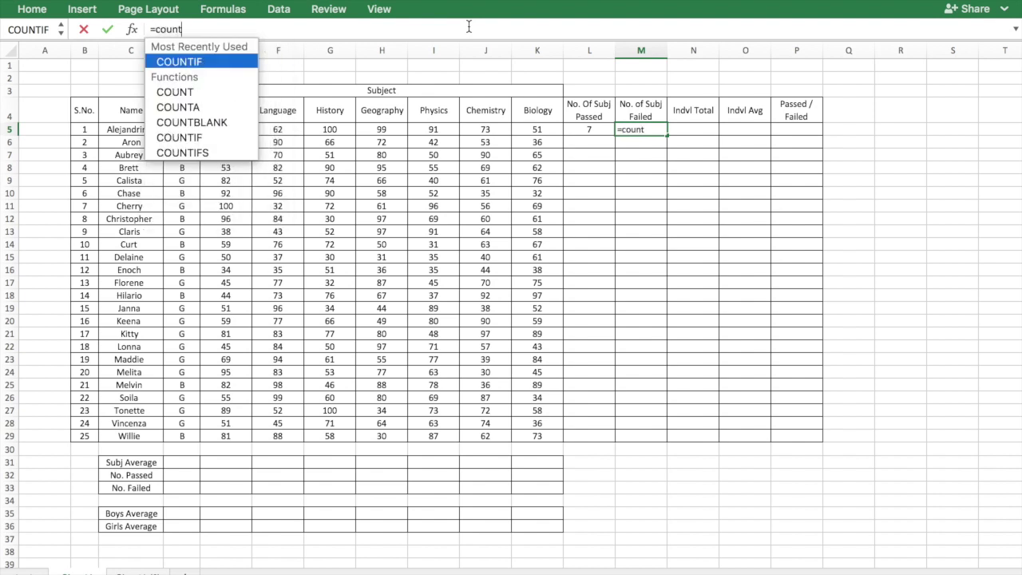
text(if()
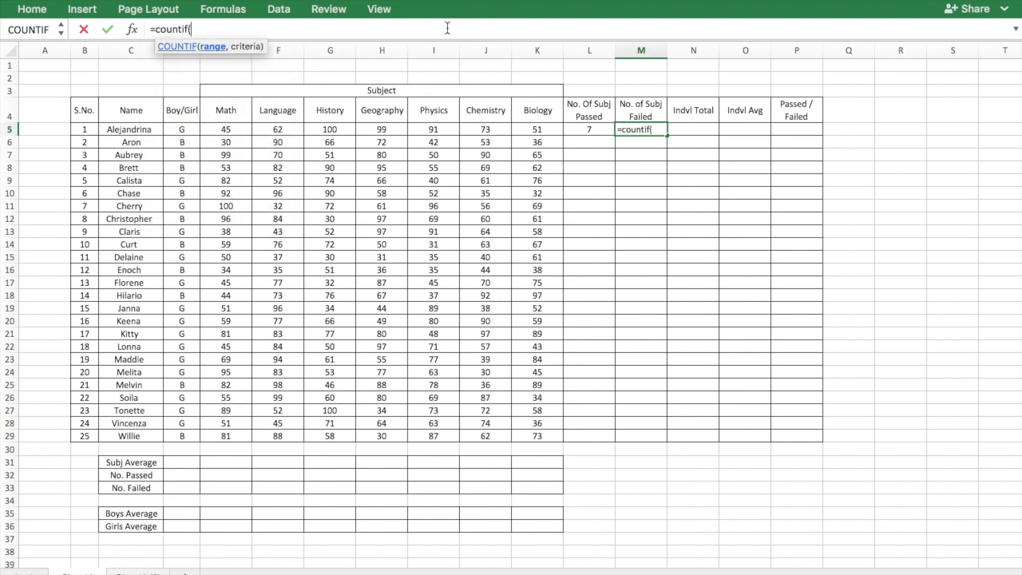
drag(227, 129, 514, 129)
text(,)
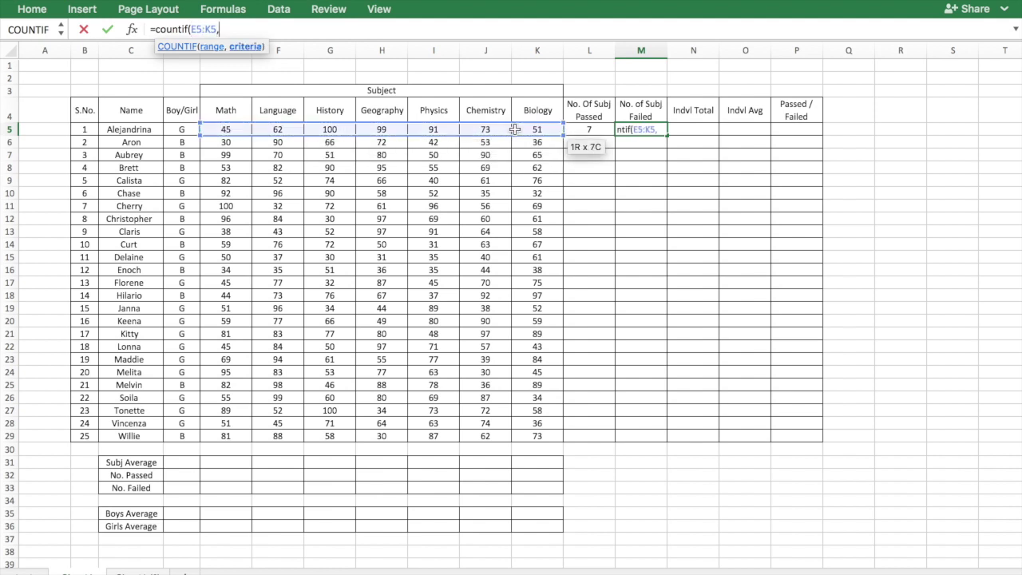
text("<41"))
key(Return)
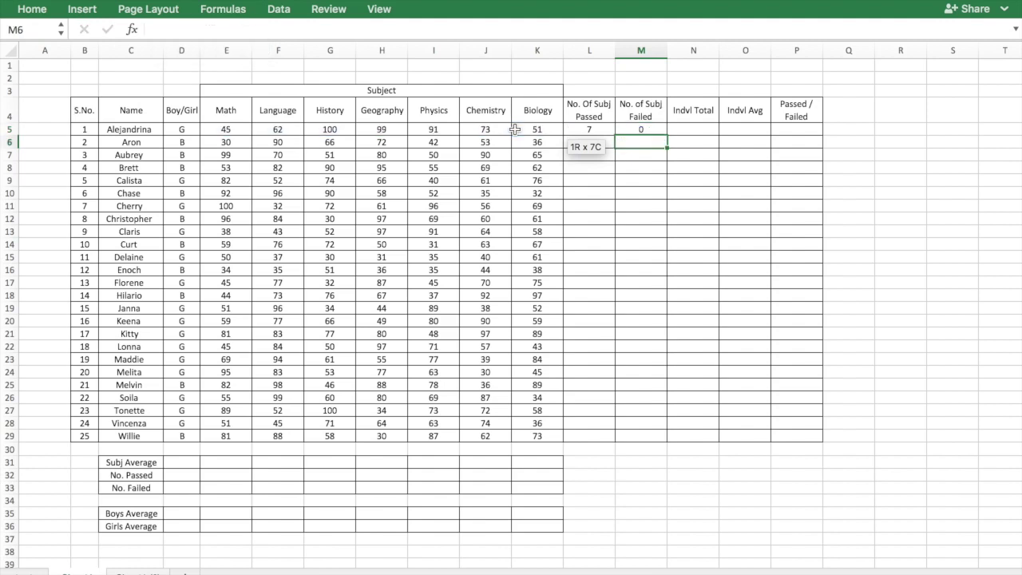
key(Up)
key(Right)
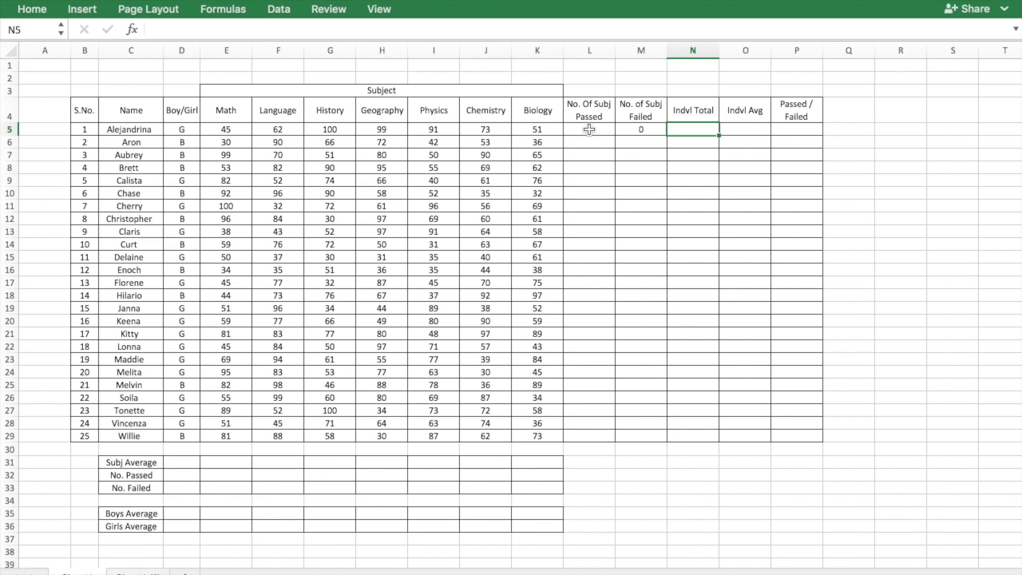
Copy the passed and failed count formulas from L5:M5 down to L6:M29
click(589, 129)
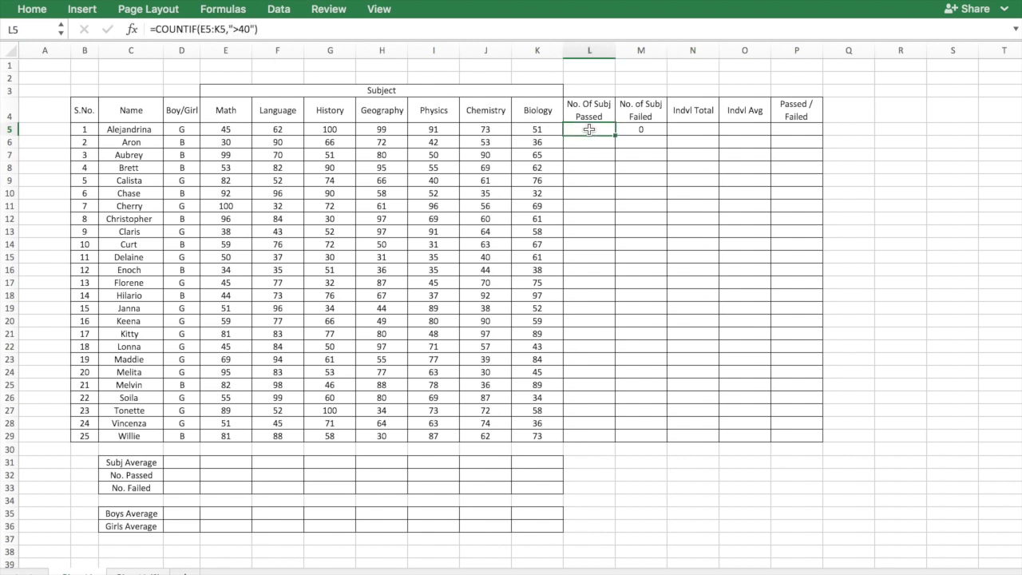
click(651, 130)
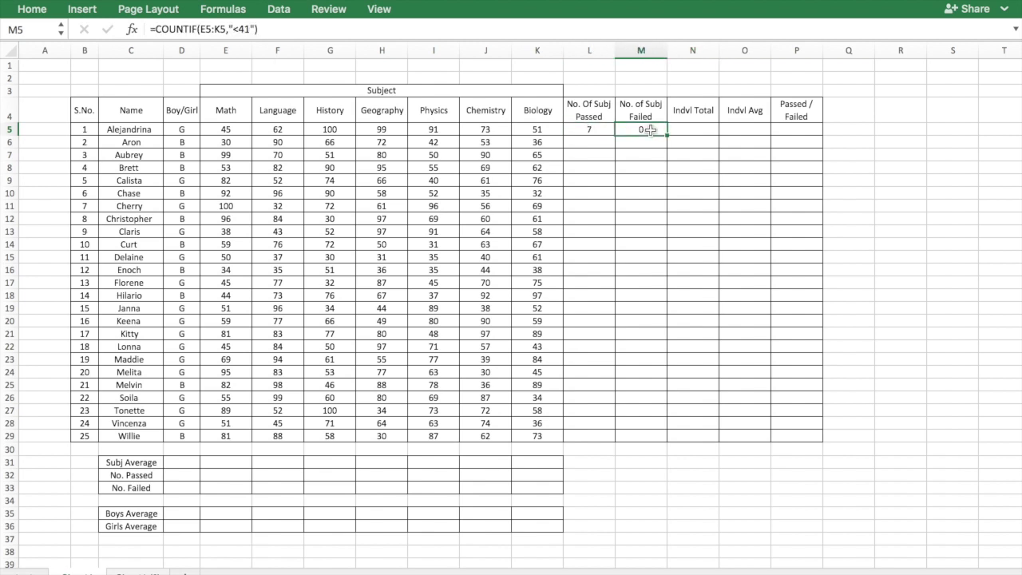
click(599, 131)
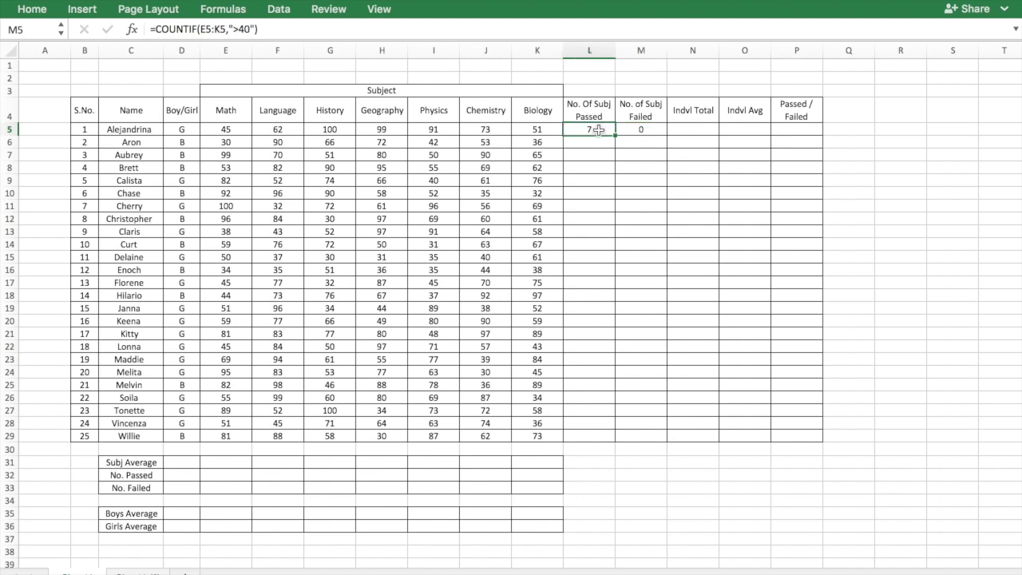
drag(598, 130, 630, 129)
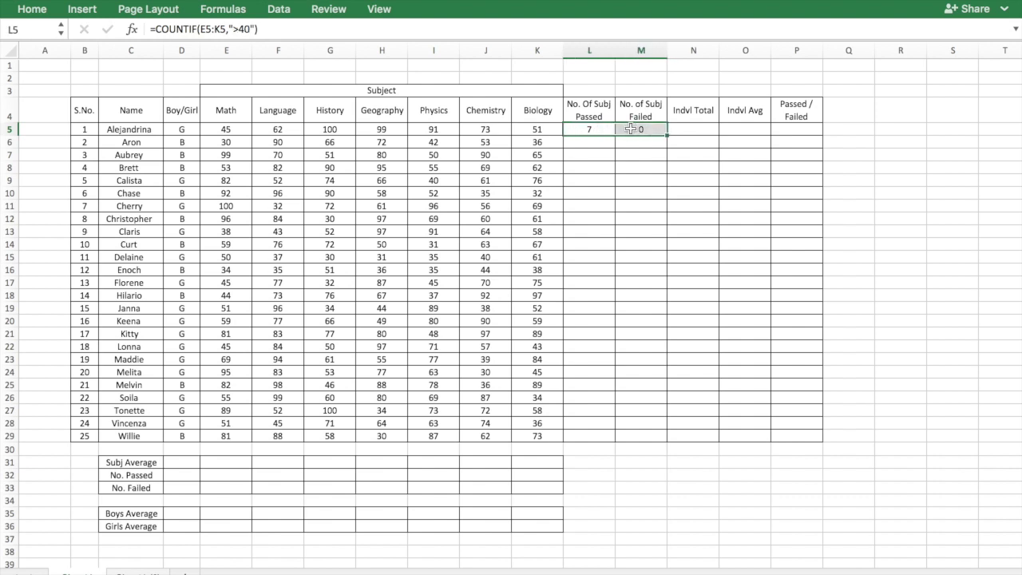
right_click(638, 127)
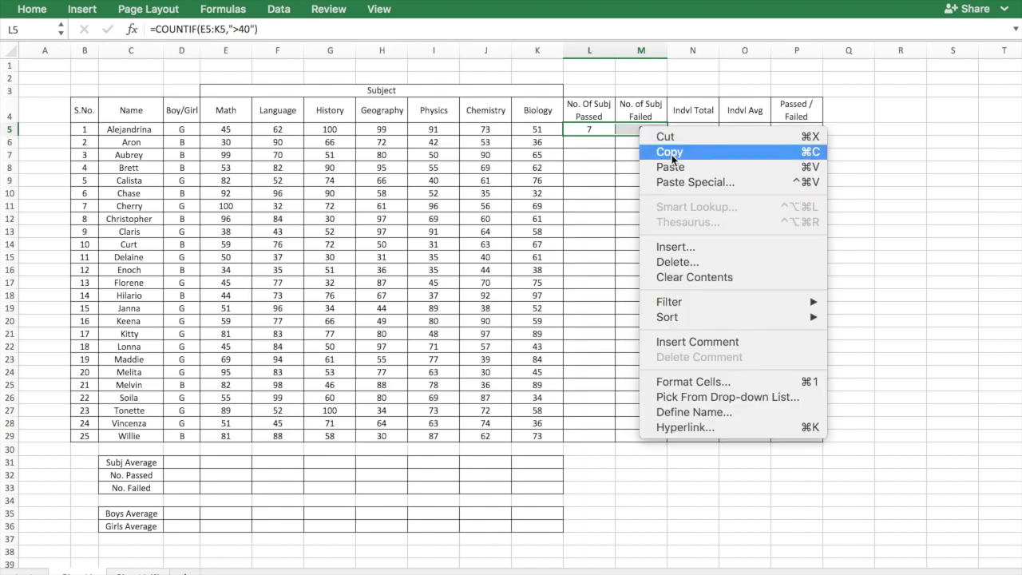
click(672, 153)
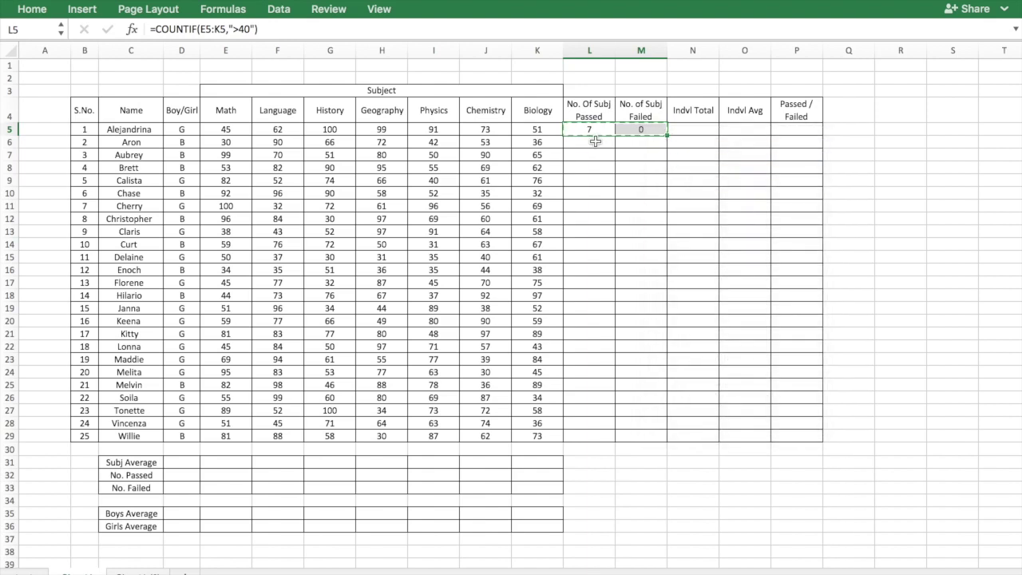
drag(595, 141, 657, 441)
right_click(638, 340)
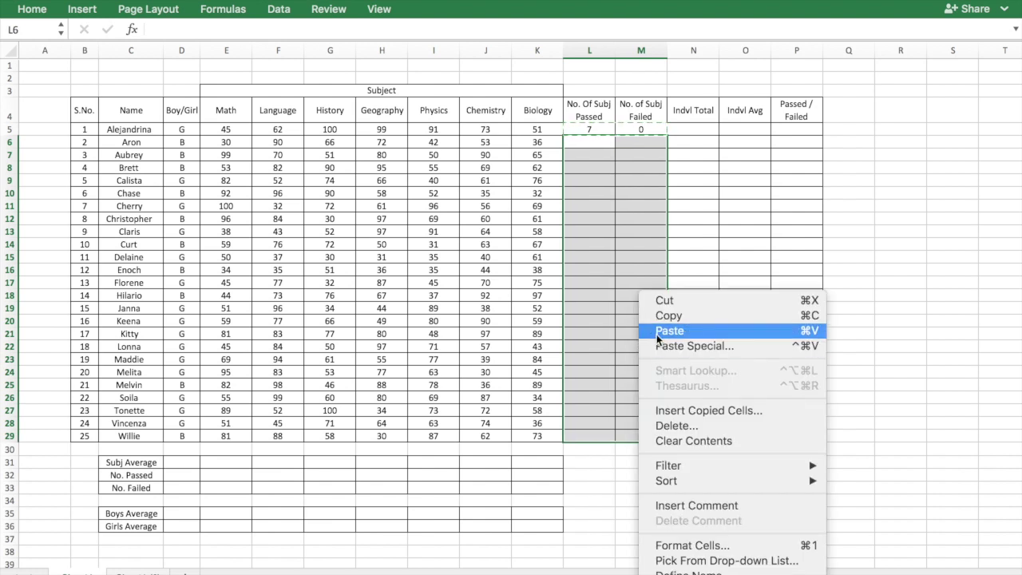
click(657, 333)
super+click(593, 132)
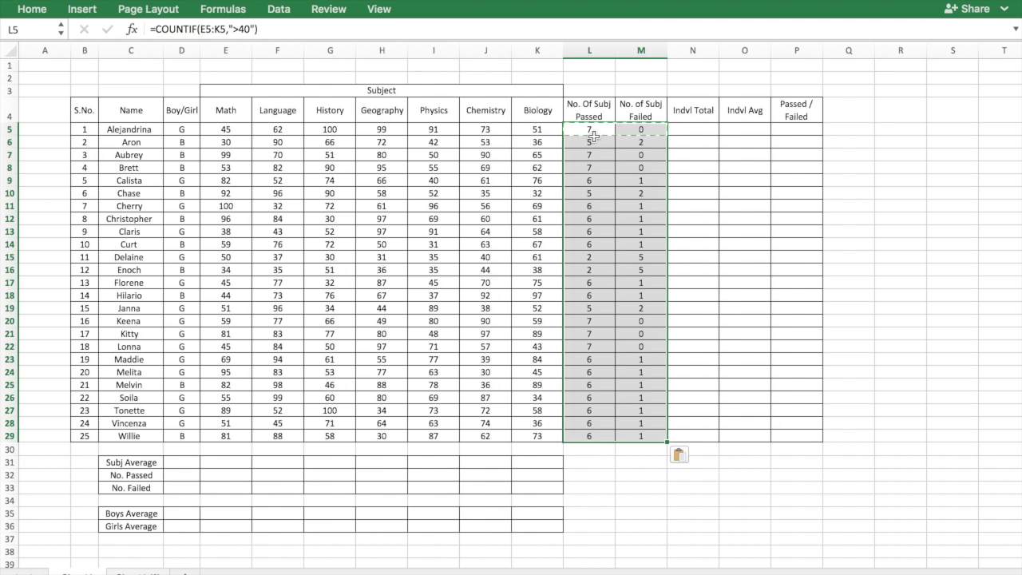
click(690, 133)
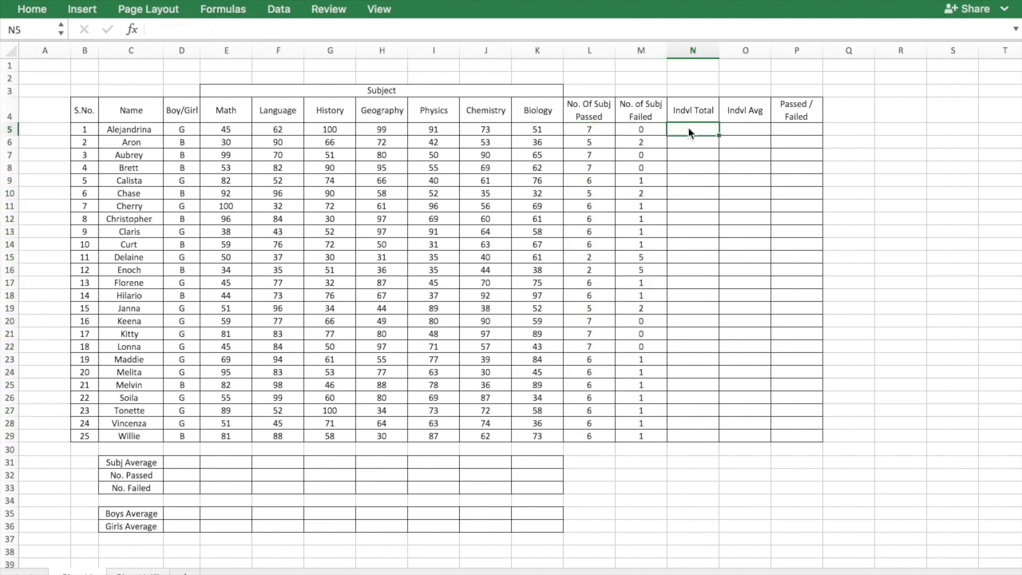
Total the first student's marks in N5 with =SUM(E5:K5), giving 521
text(=sum()
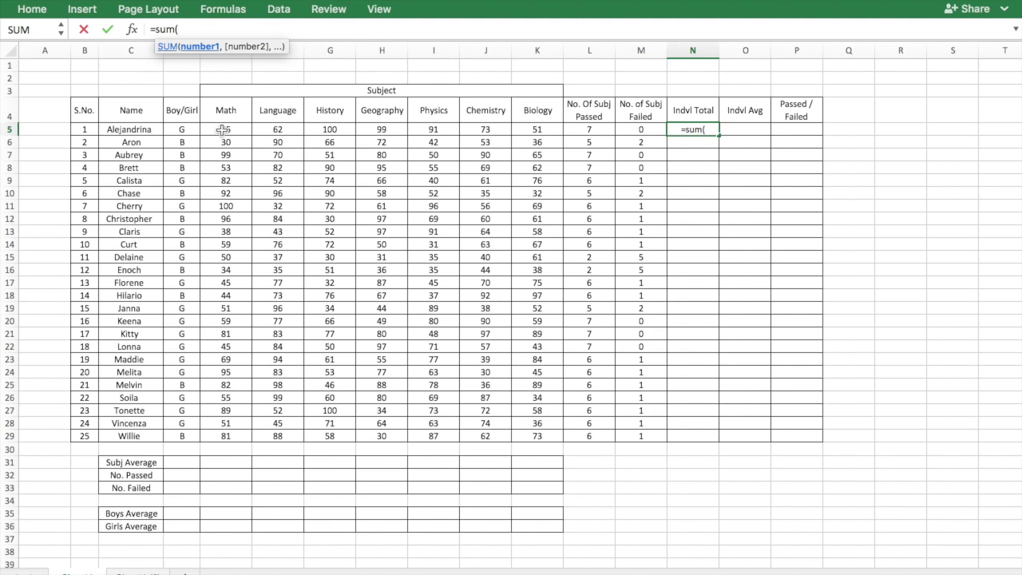
drag(223, 130, 534, 131)
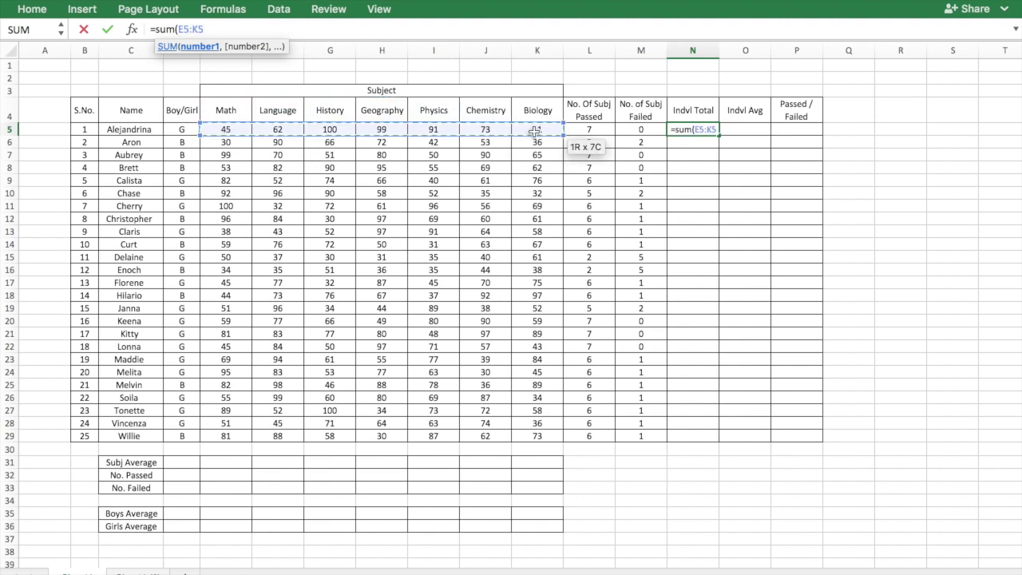
text())
key(Return)
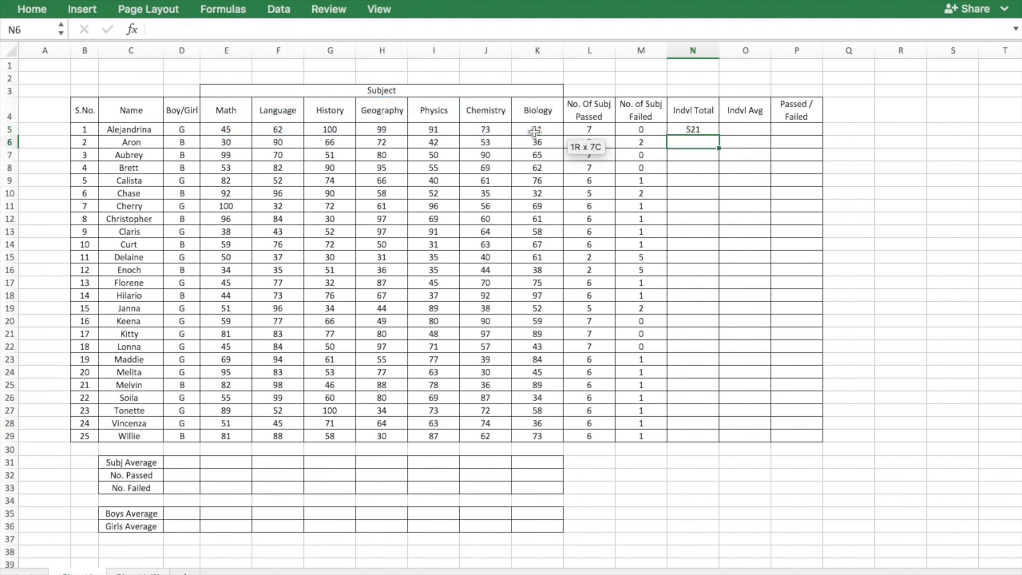
Compute the first student's average in O5 as =N5/7, giving 74.4285714
click(730, 131)
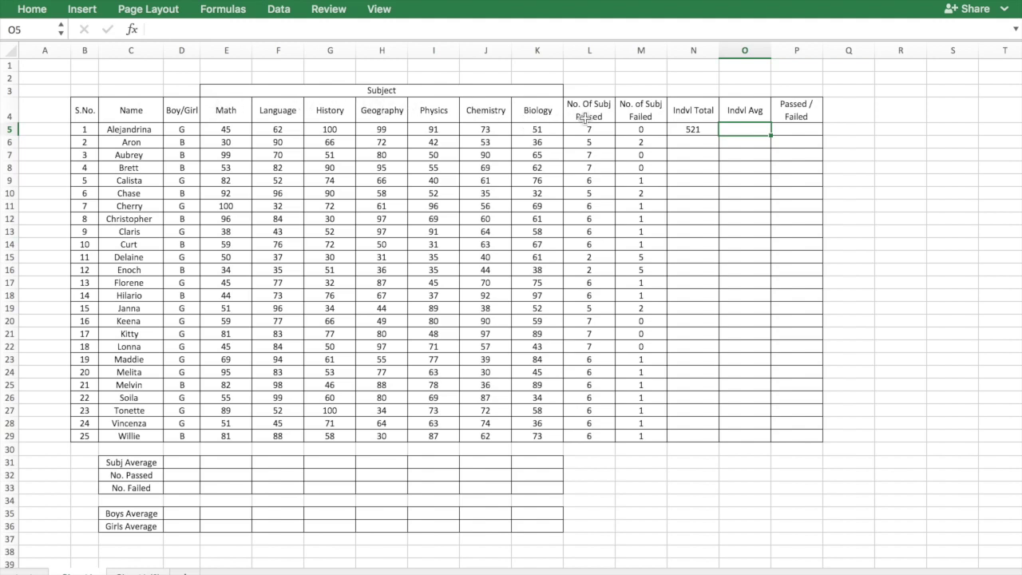
text(=)
click(695, 130)
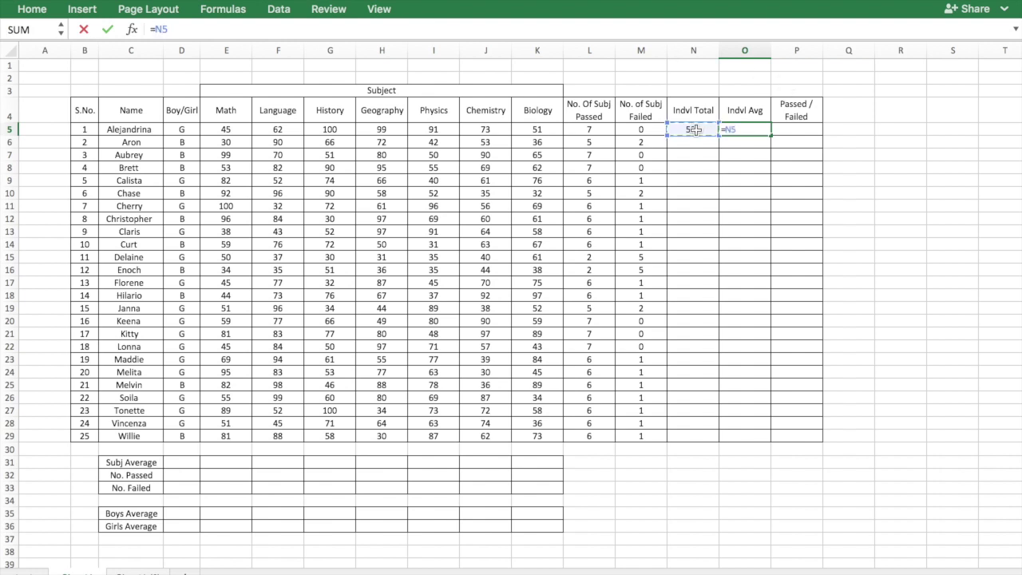
key(Return)
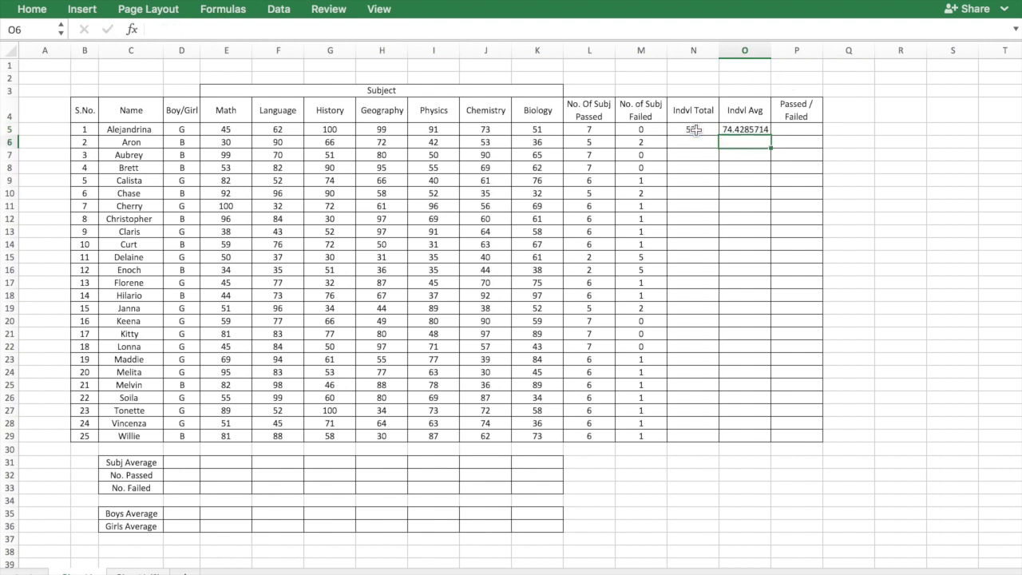
click(796, 130)
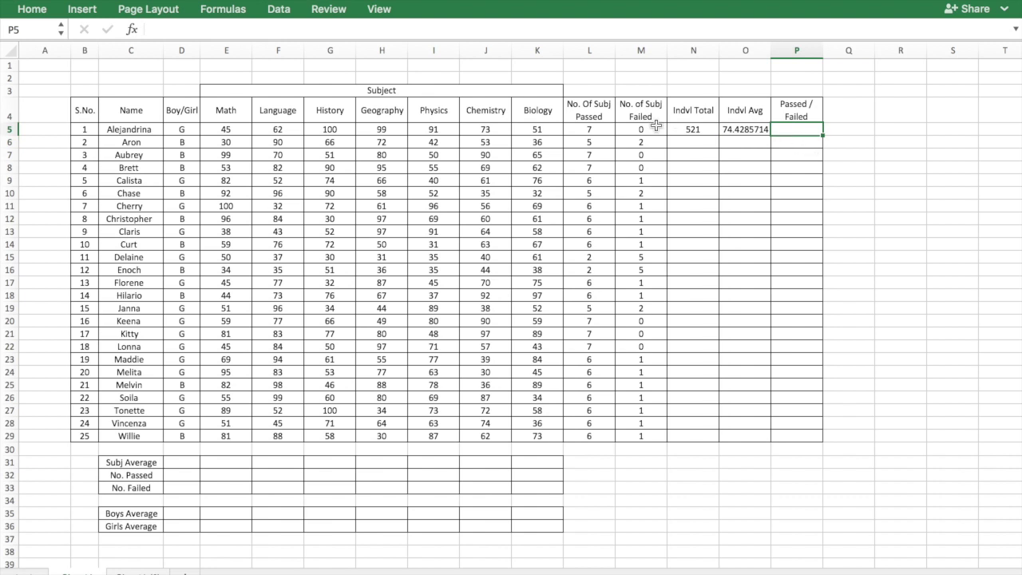
Enter =IF(L5<7,"F","P") in P5, marking the first student as P
click(600, 130)
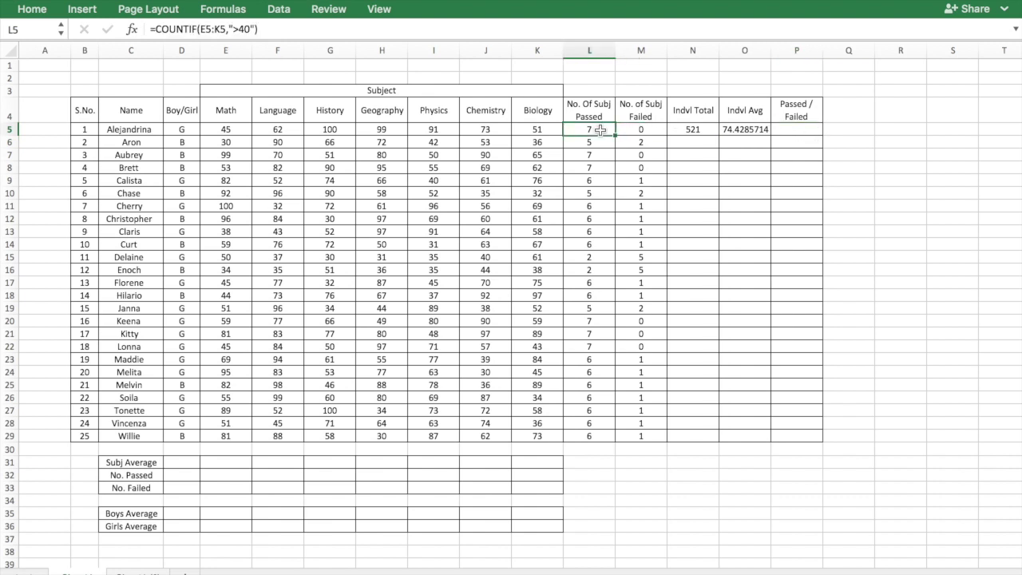
click(792, 131)
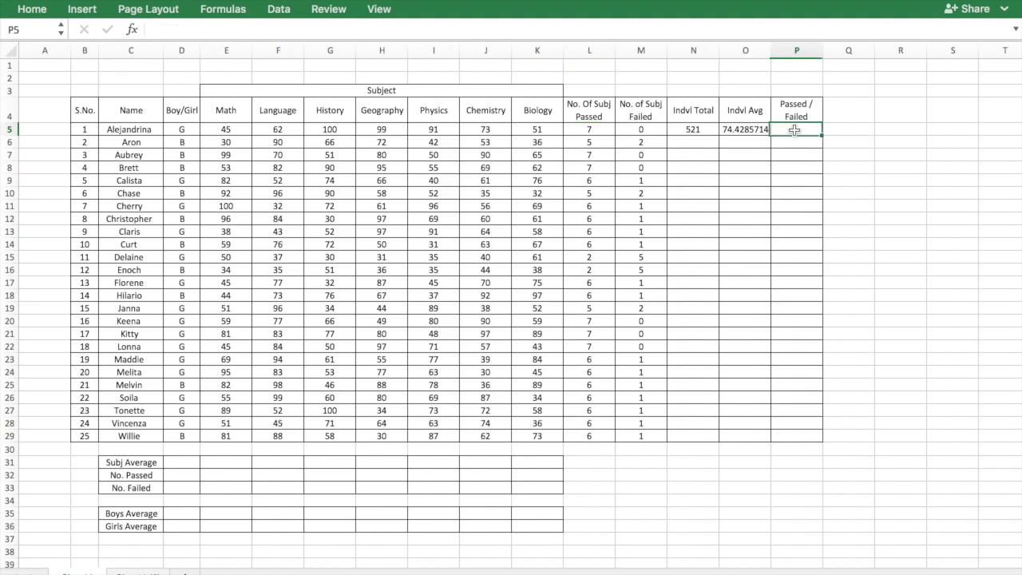
click(604, 129)
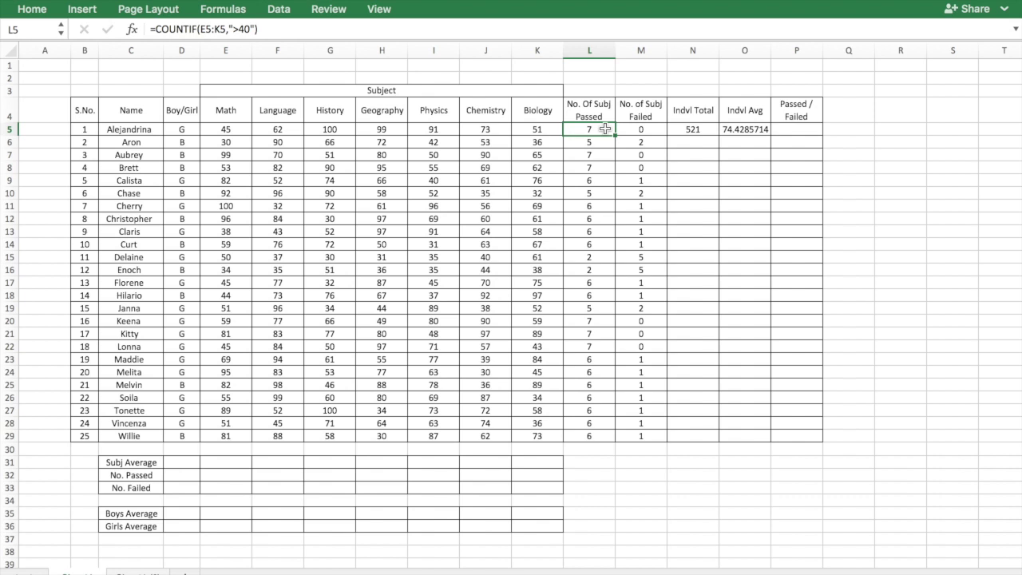
double_click(791, 132)
click(647, 29)
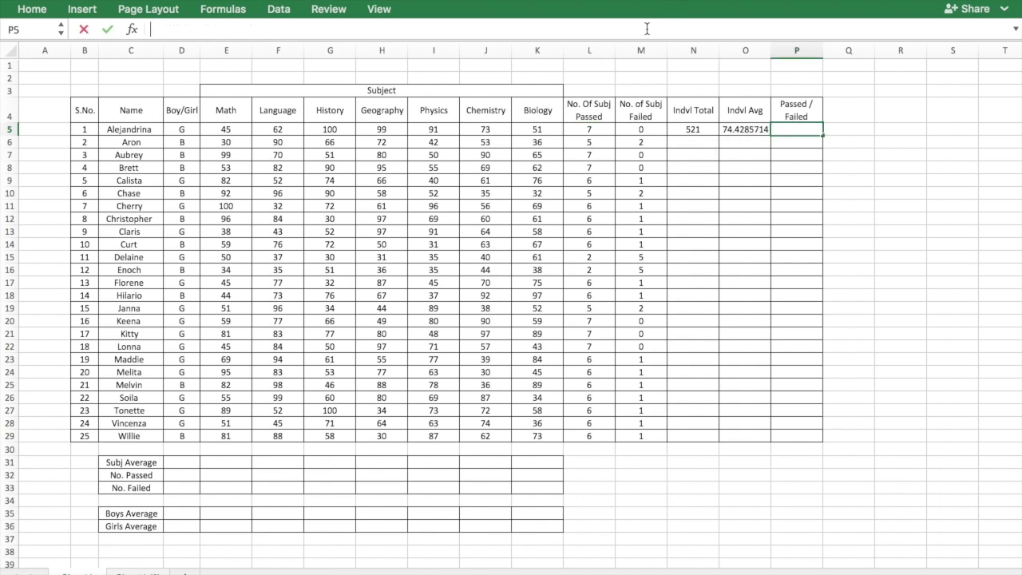
text(=if()
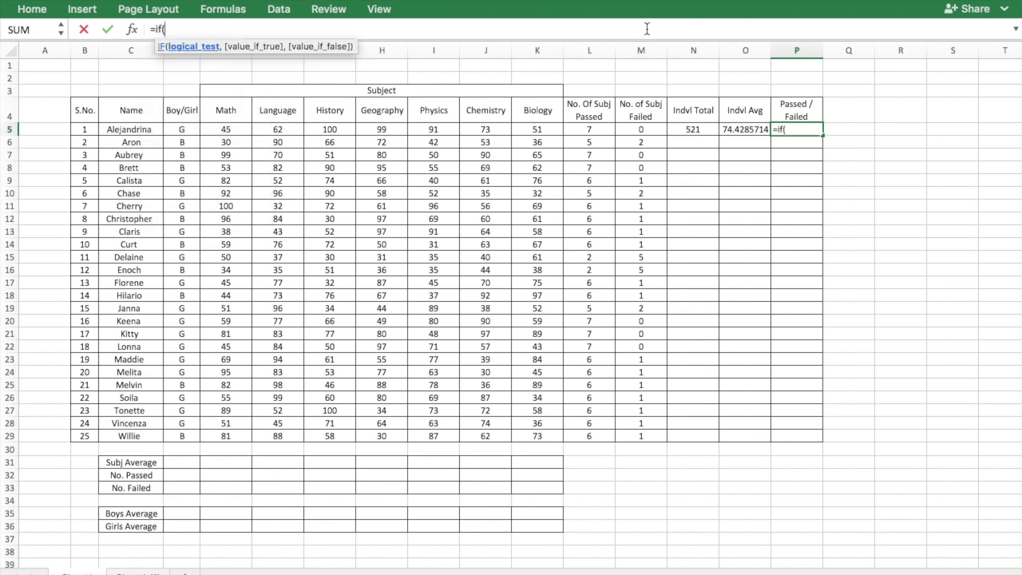
click(604, 131)
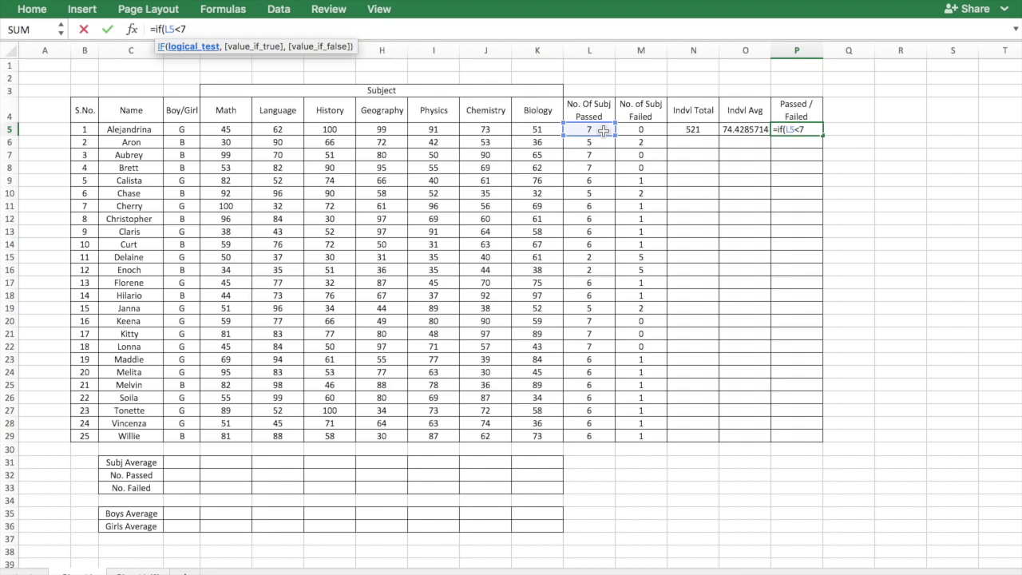
text(<7,)
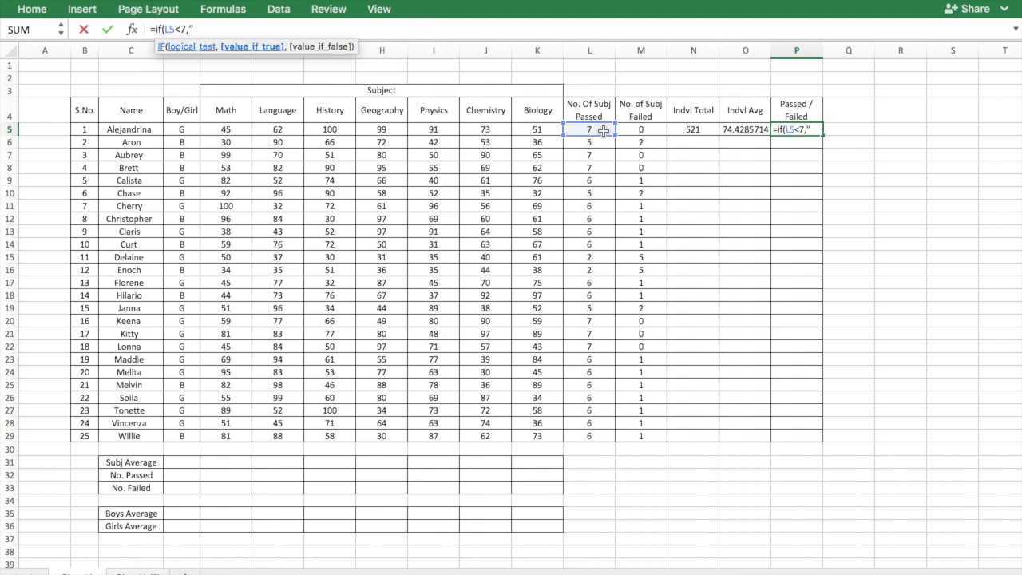
text("F",)
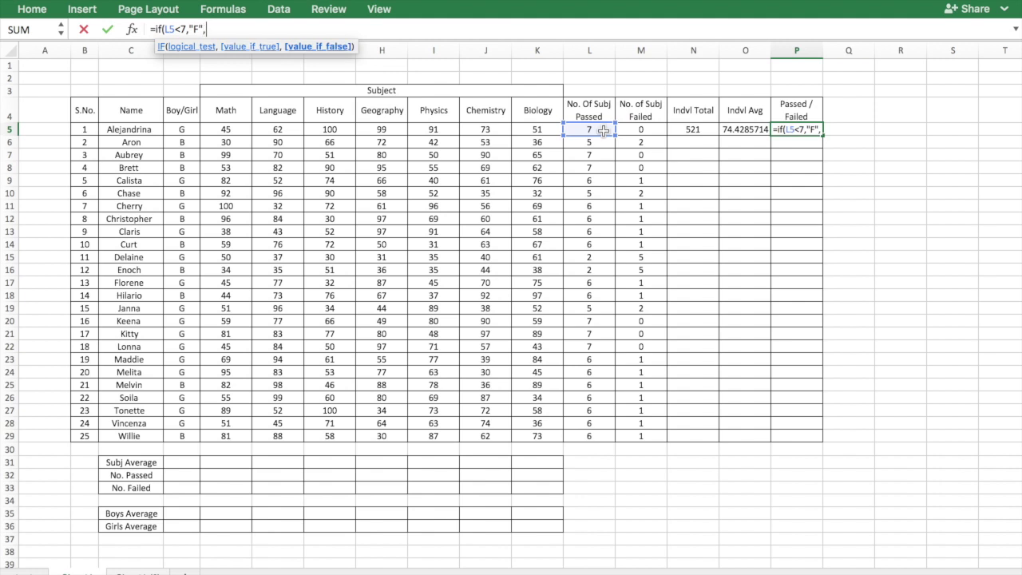
text(")
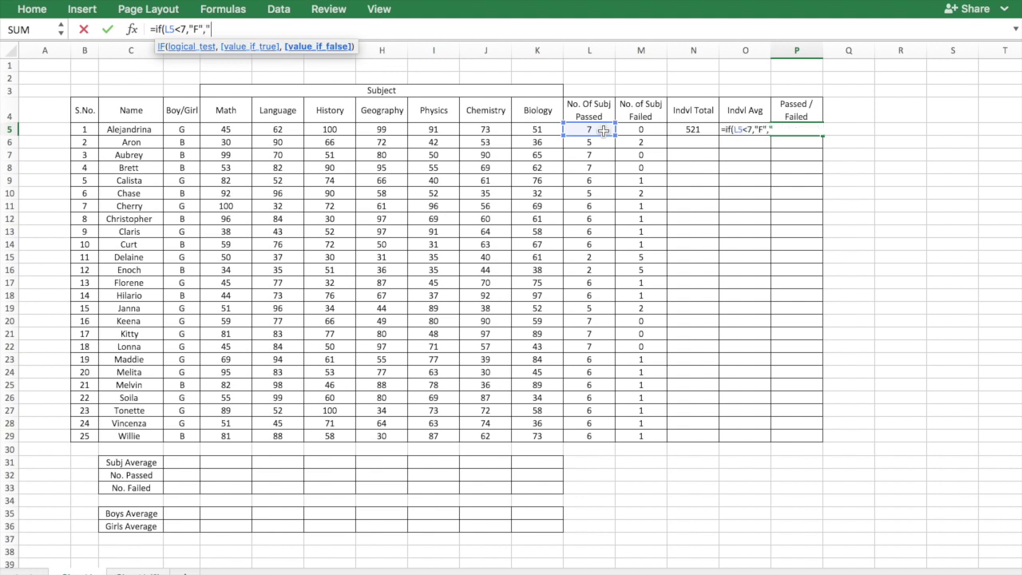
text(P"))
key(Return)
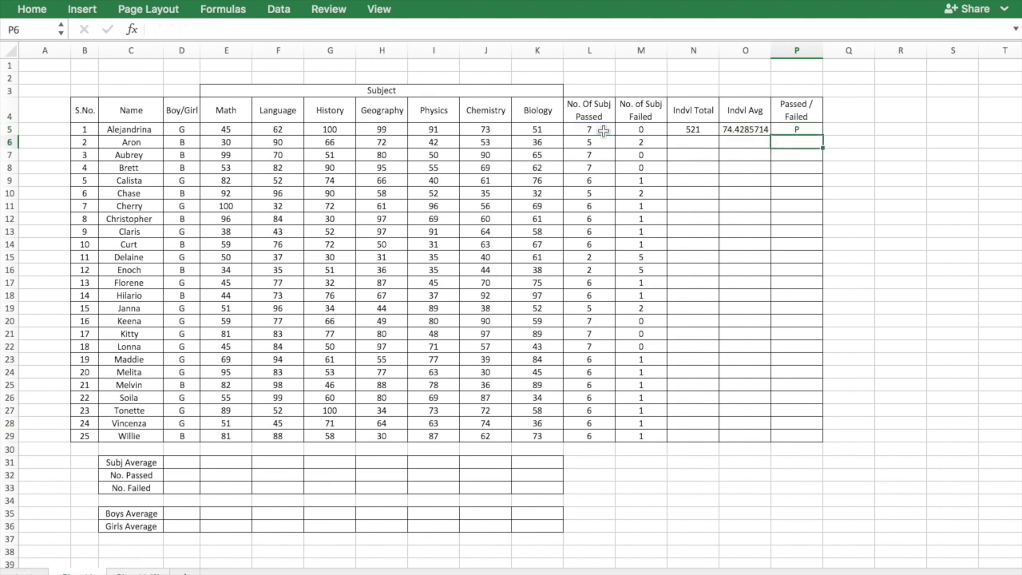
Copy the total, average and P/F formulas from N5:P5 down to N6:P29
drag(701, 129, 795, 130)
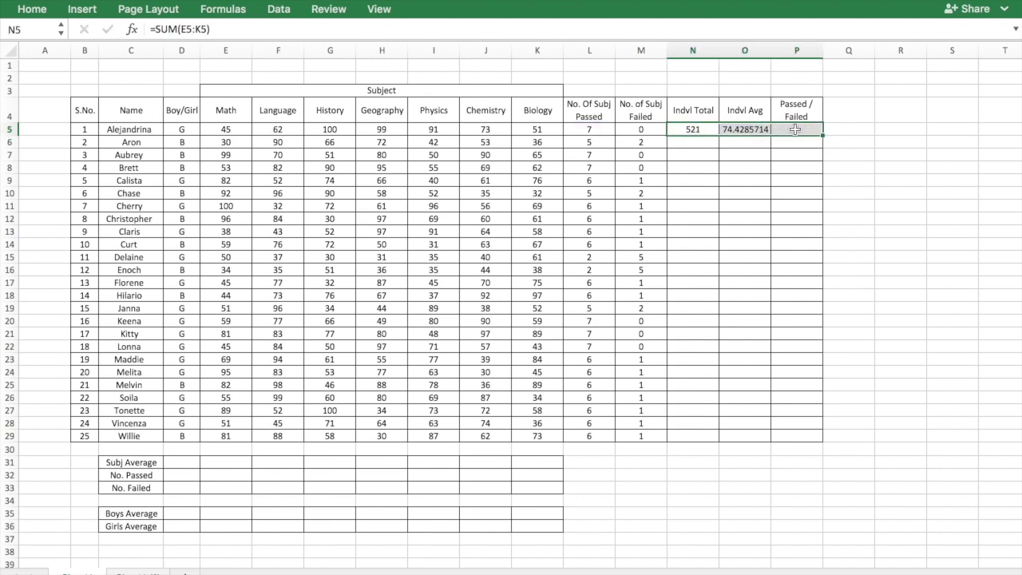
key(ctrl+c)
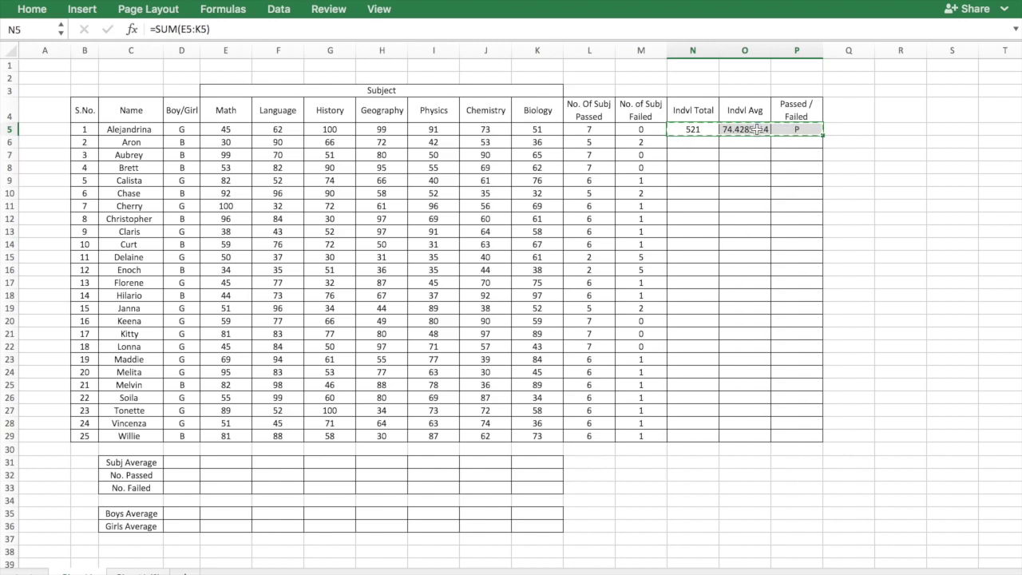
right_click(757, 129)
click(778, 150)
drag(675, 140, 792, 437)
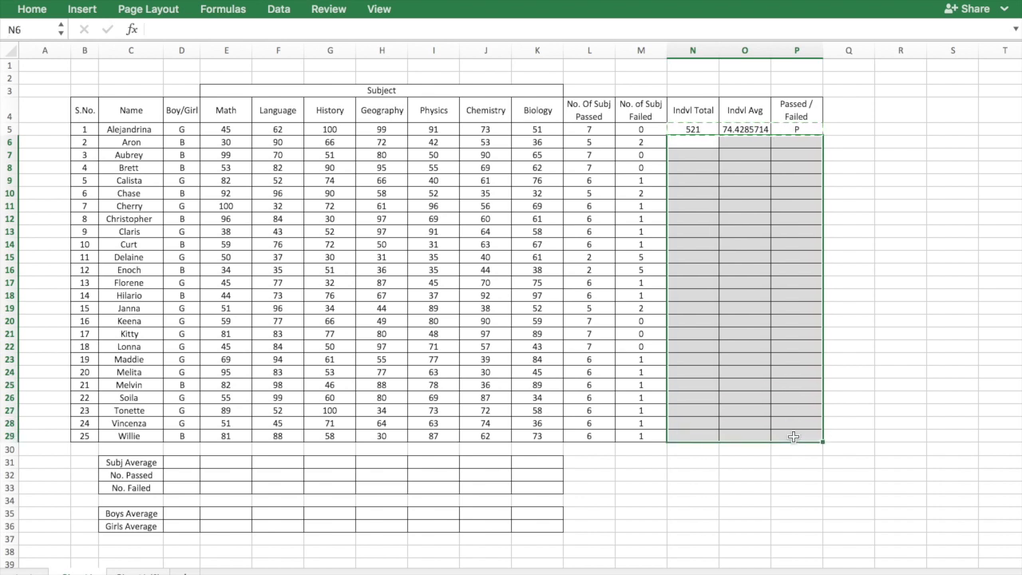
right_click(794, 383)
click(833, 336)
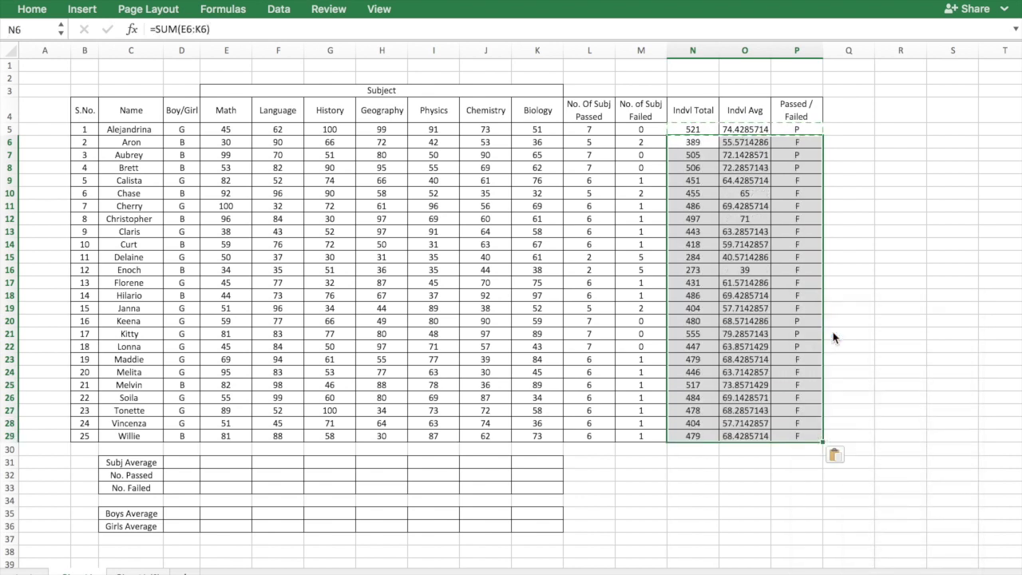
click(901, 396)
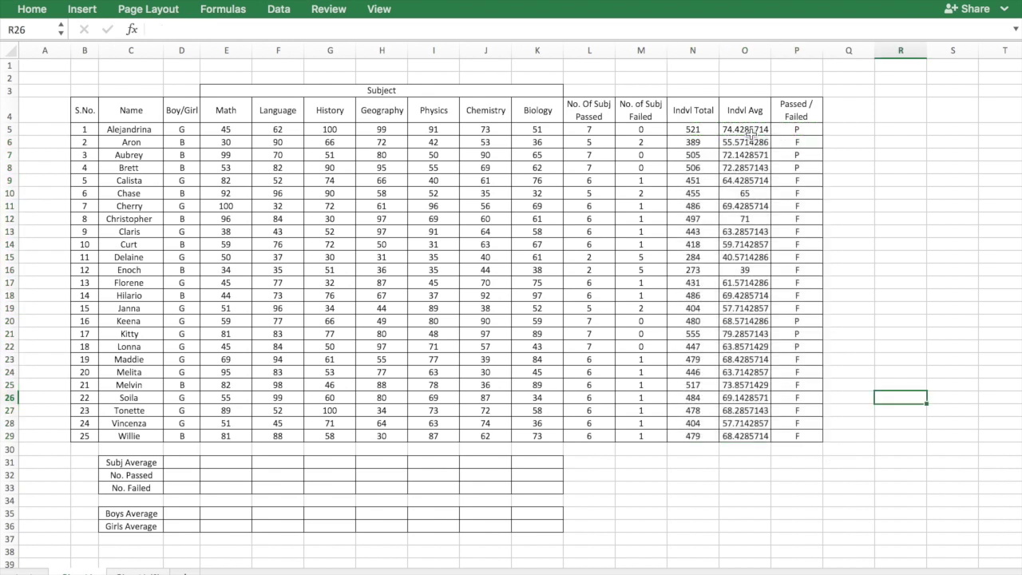
Reduce the Indvl Avg values in O5:O29 to two decimal places
drag(752, 132, 755, 437)
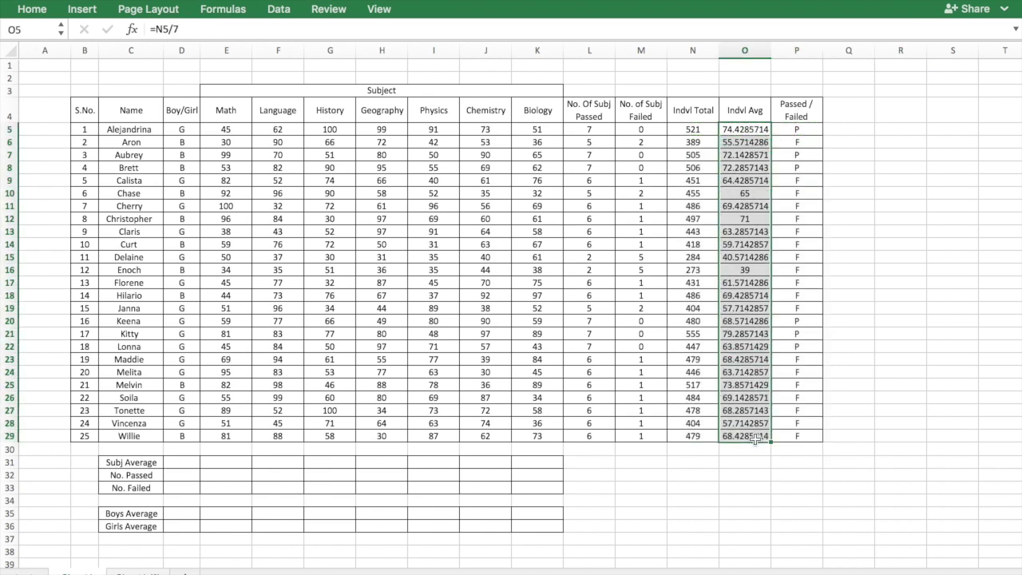
click(32, 9)
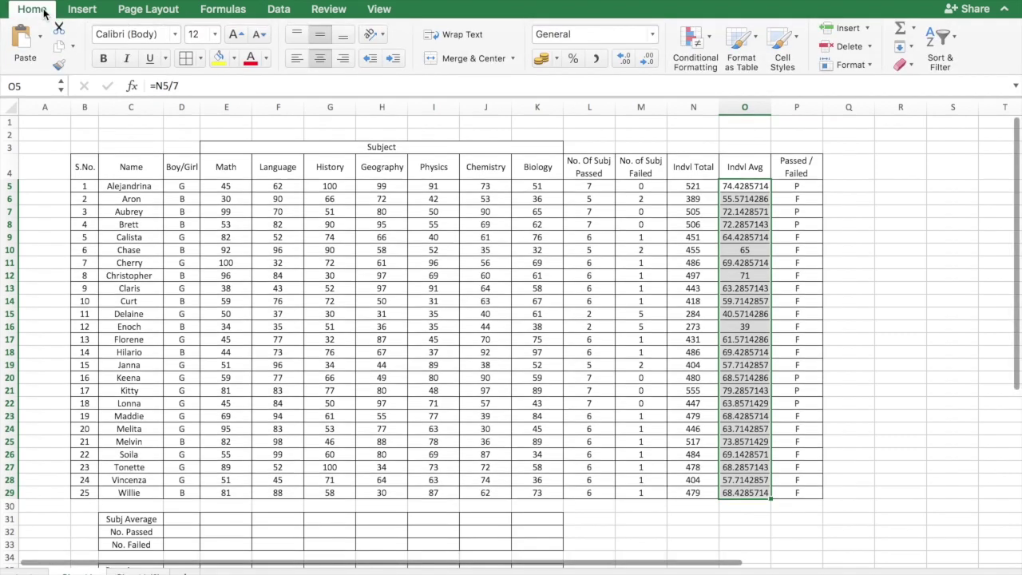
click(648, 63)
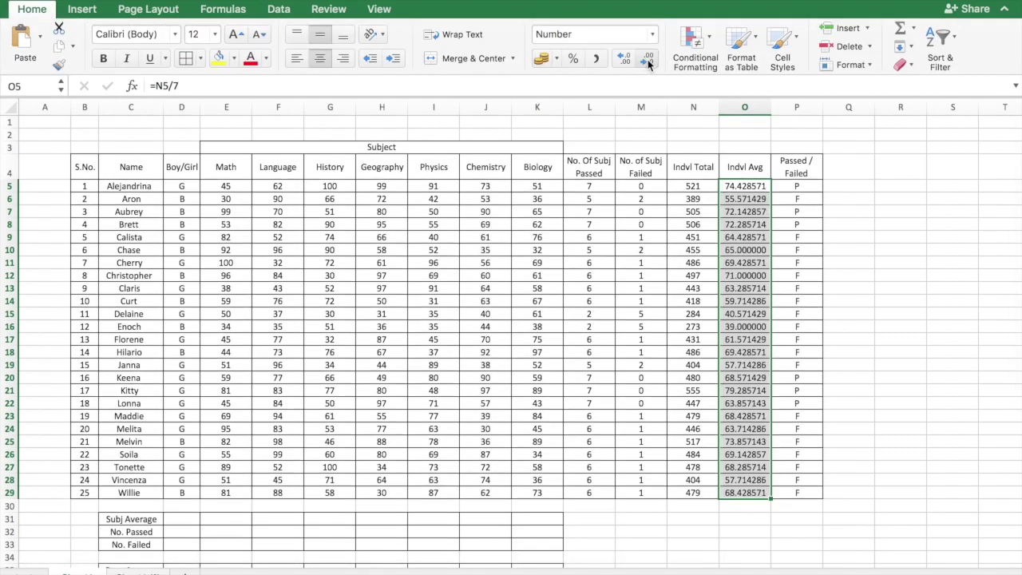
click(648, 62)
click(648, 62)
click(648, 62)
click(648, 62)
Enter =SUM(E5:E29)/25 in E31, giving a Math average of 65
scroll(399, 359, down, 1)
click(214, 480)
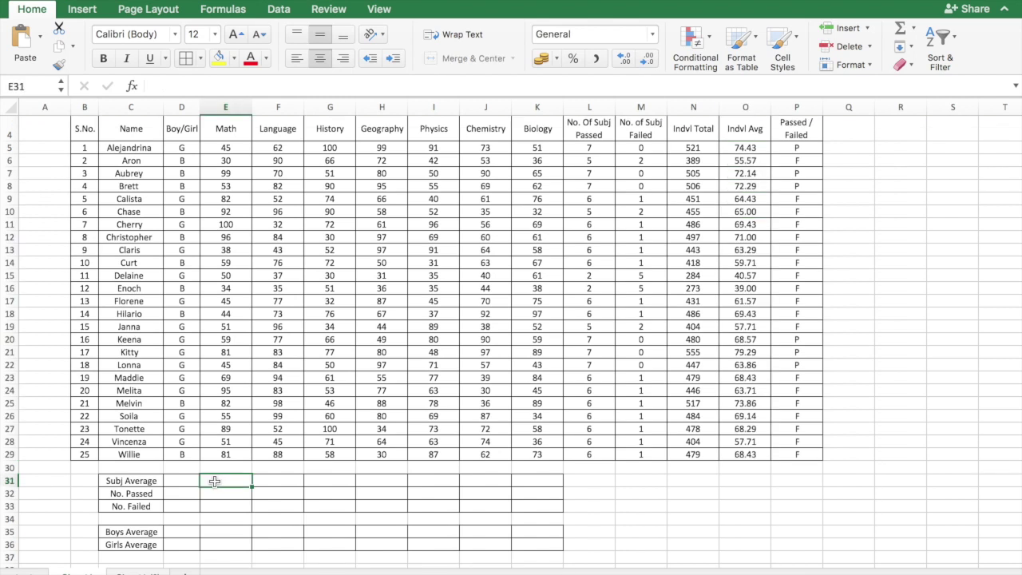
text(=sum)
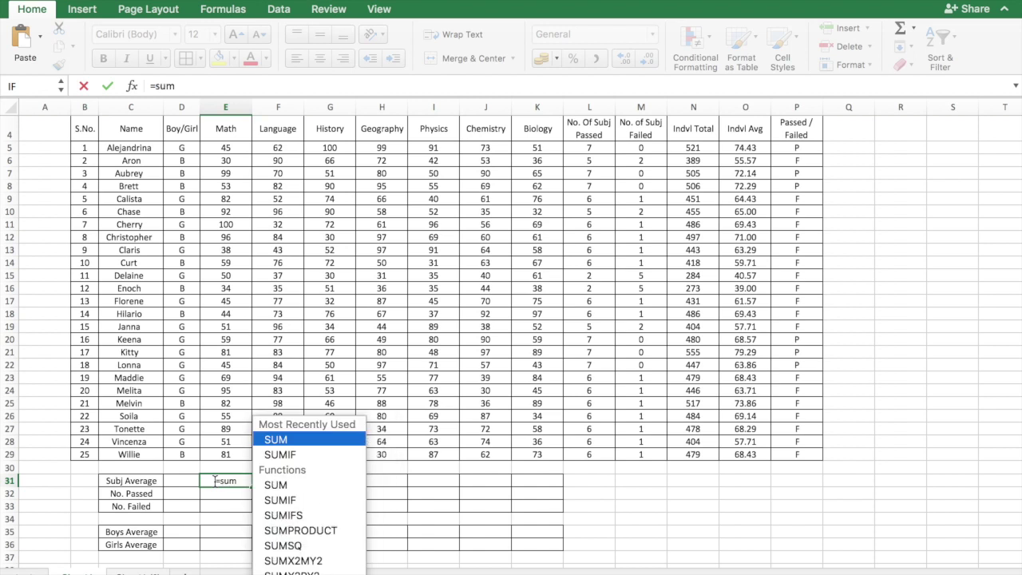
text(()
click(225, 147)
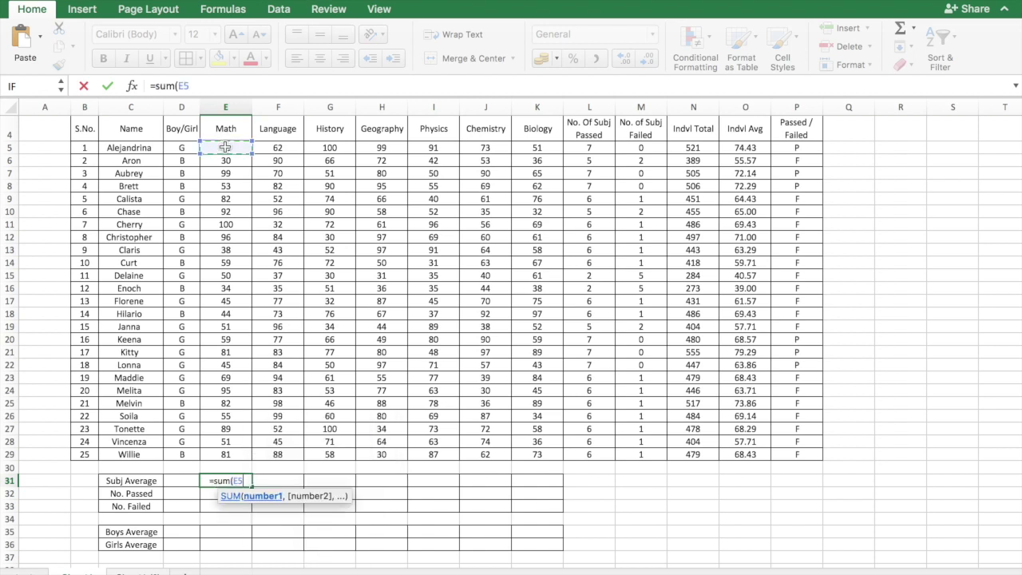
drag(225, 146, 215, 455)
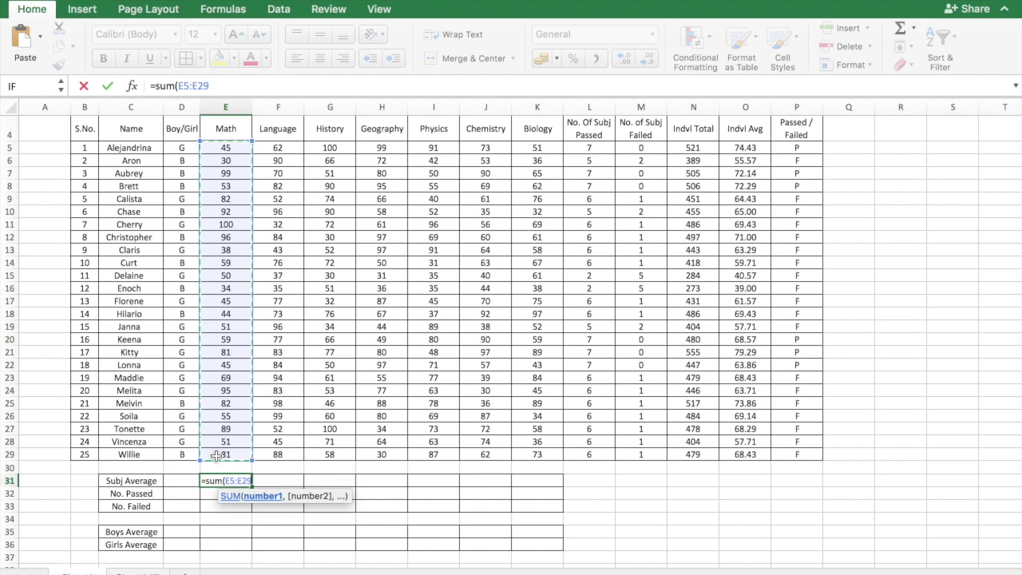
text()/)
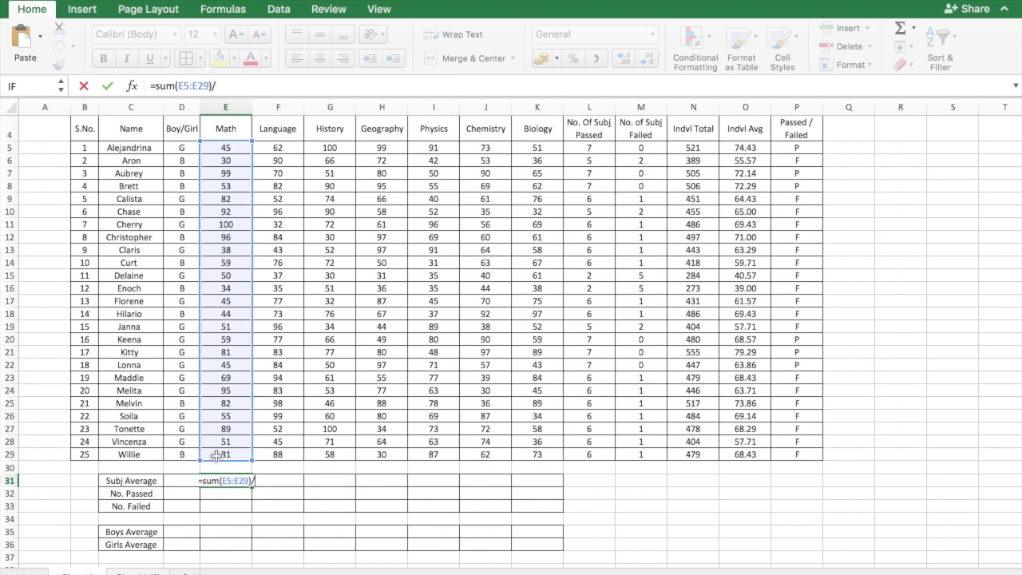
text(25)
key(Return)
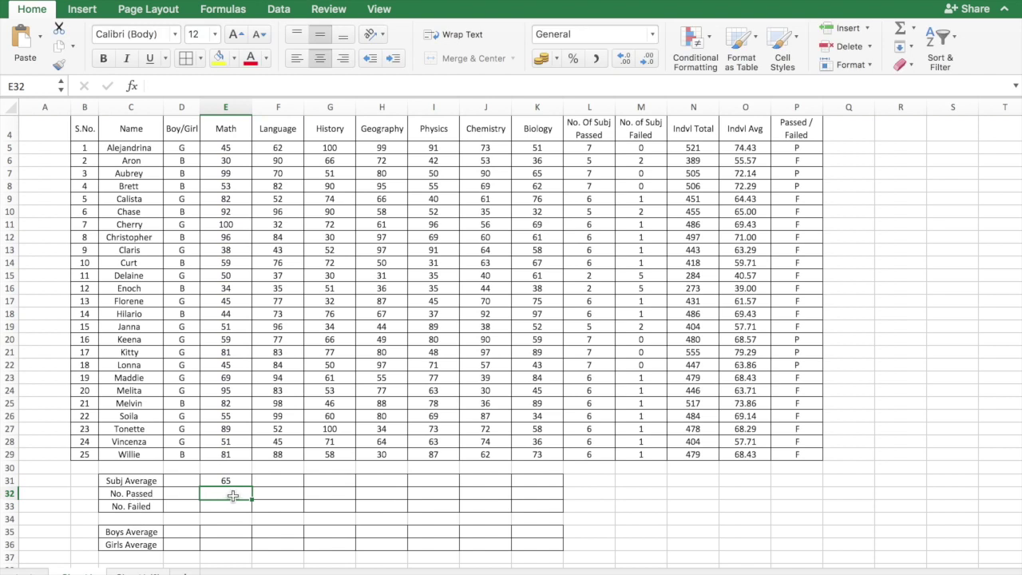
Count Math passes in E32 with =COUNTIF(E5:E29,">40"), giving 22
text(=co)
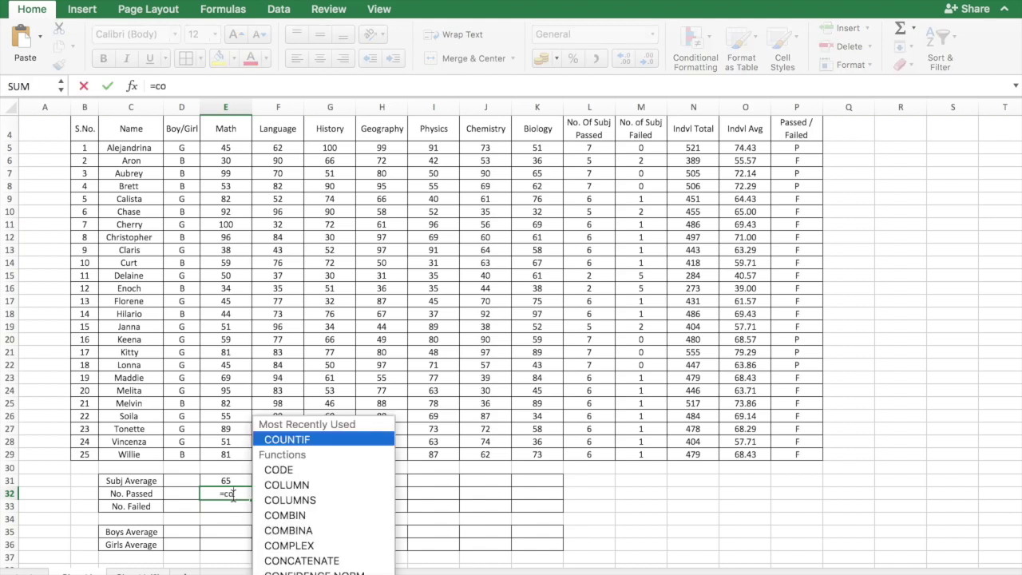
text(untif()
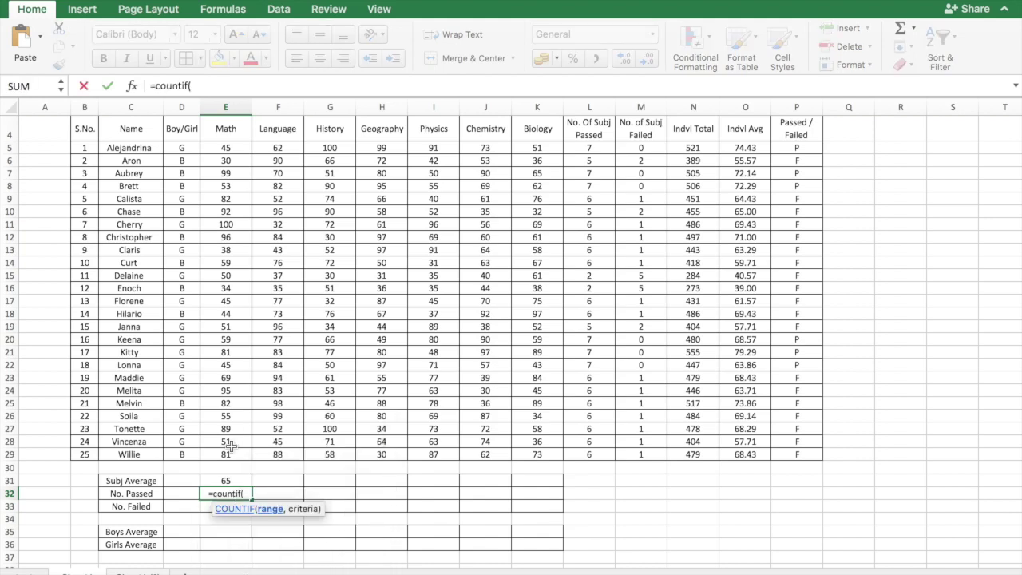
drag(226, 147, 216, 456)
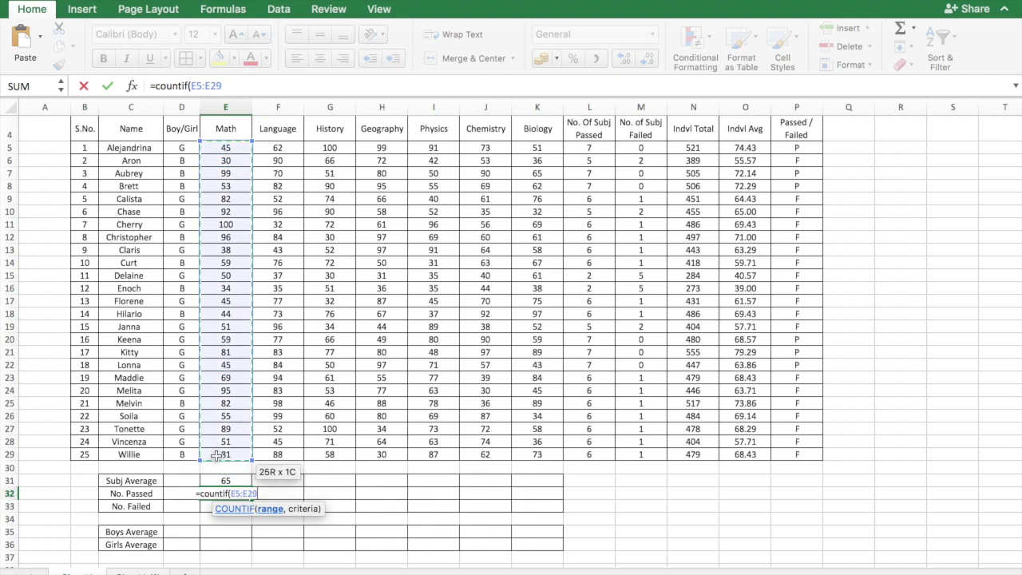
text(,")
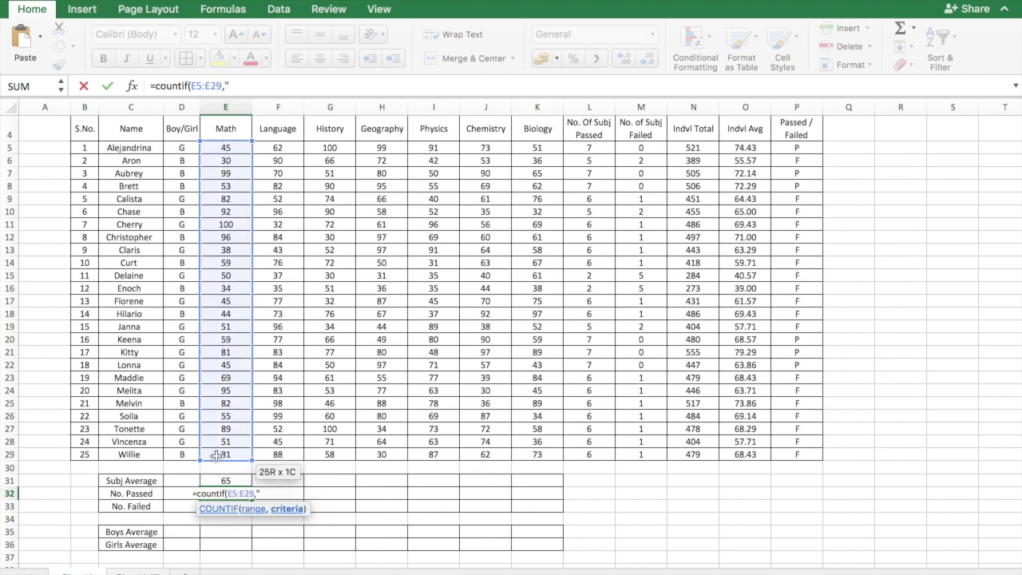
text(>40)
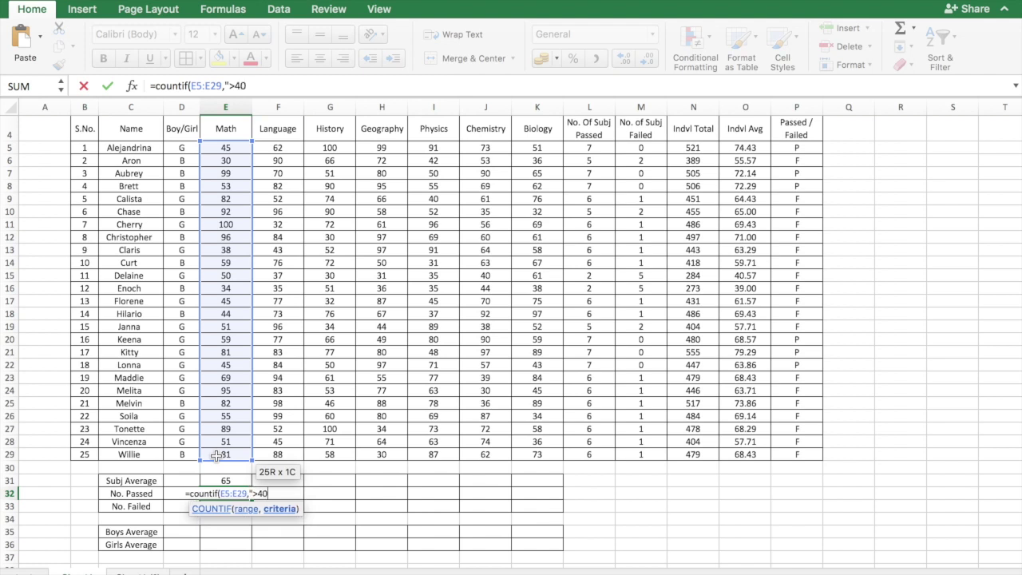
text("))
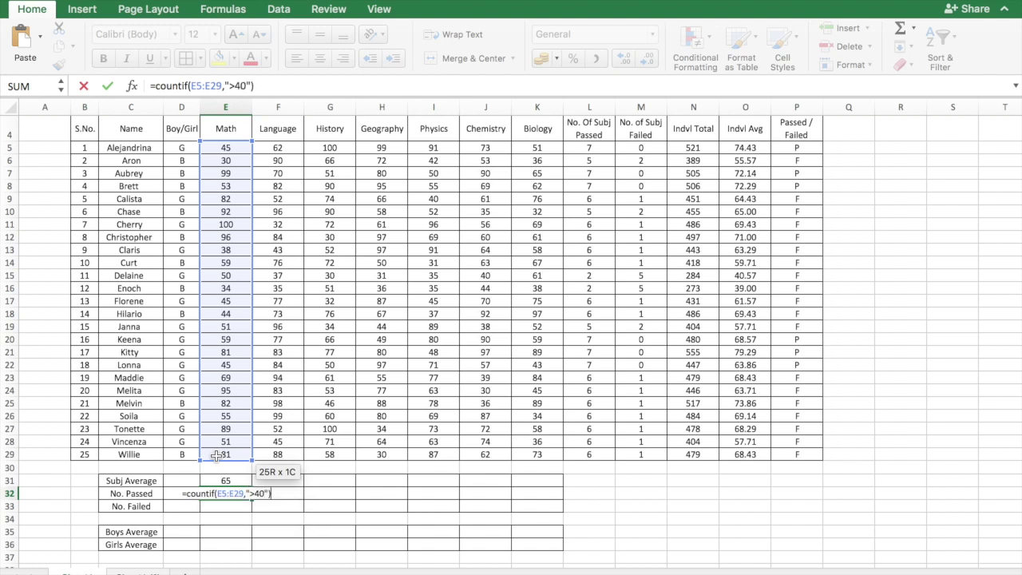
key(Return)
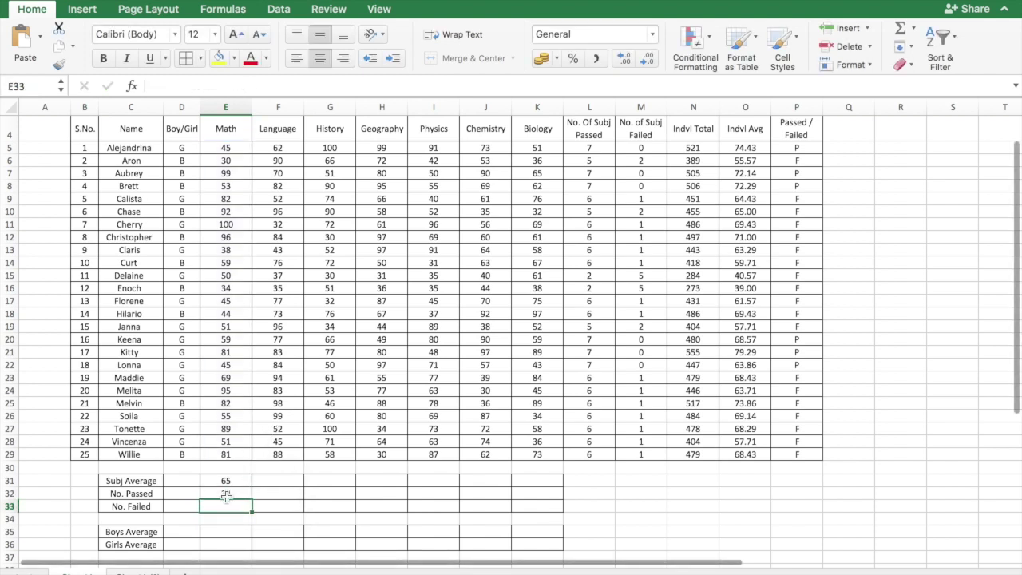
Count Math fails in E33 with =COUNTIF(E5:E29,"<41"), giving 3
text(=)
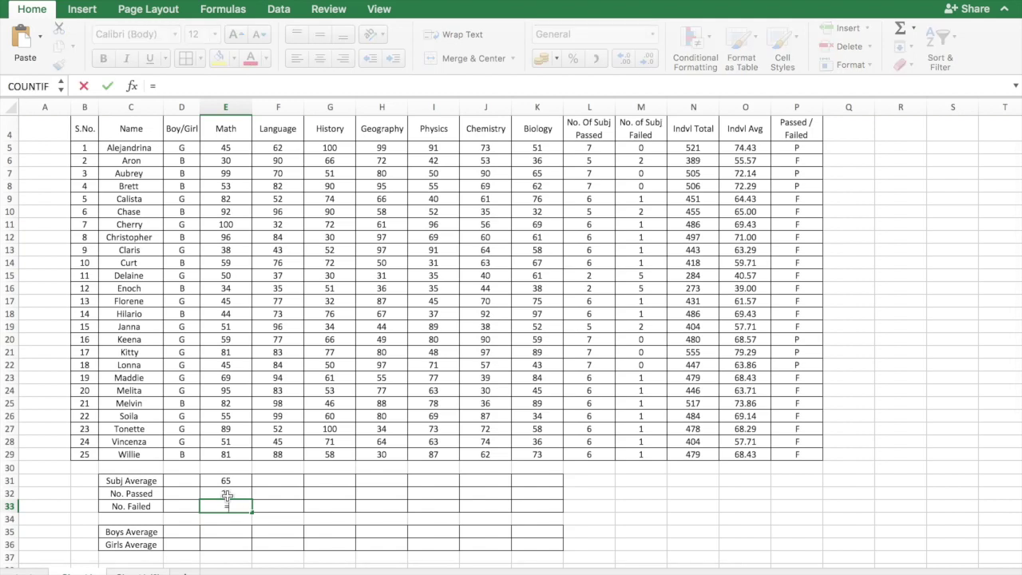
text(countif)
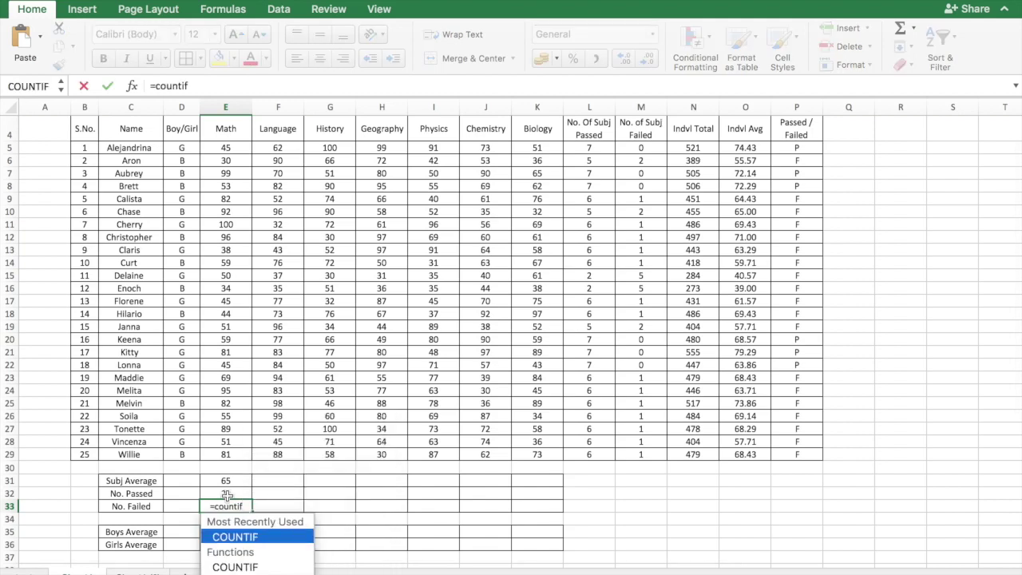
text(()
click(237, 150)
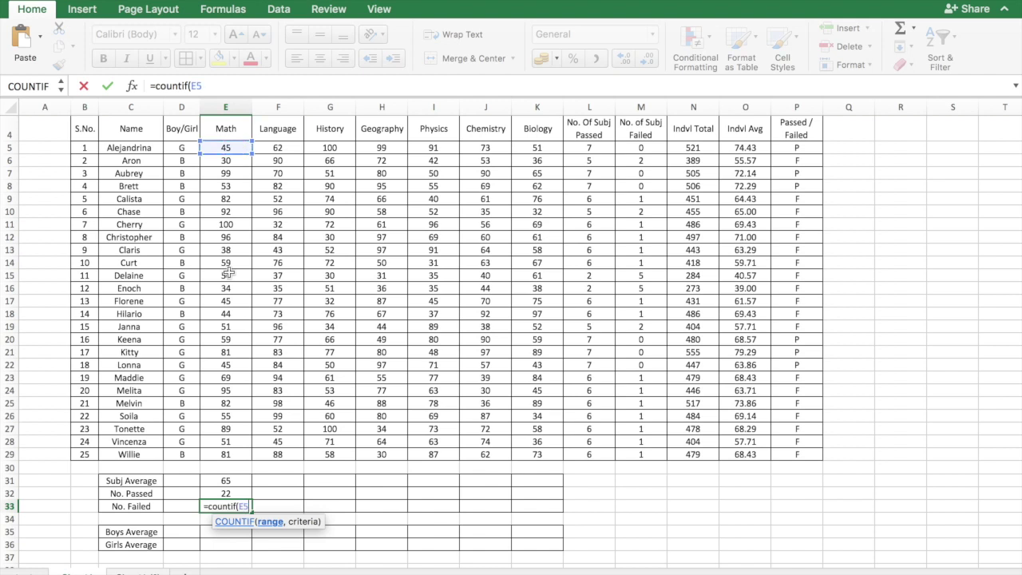
drag(228, 272, 229, 451)
text(,")
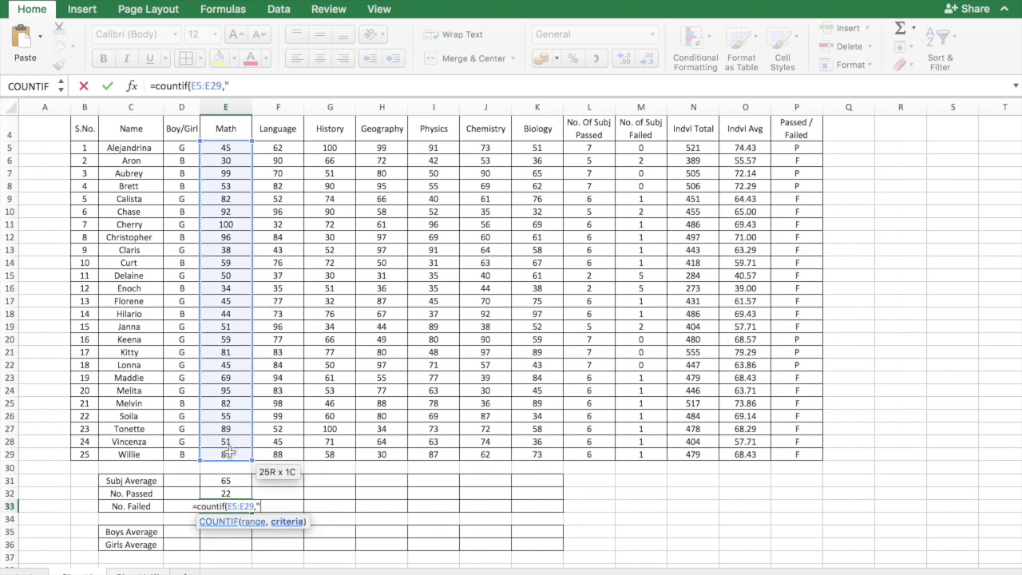
text(<41"))
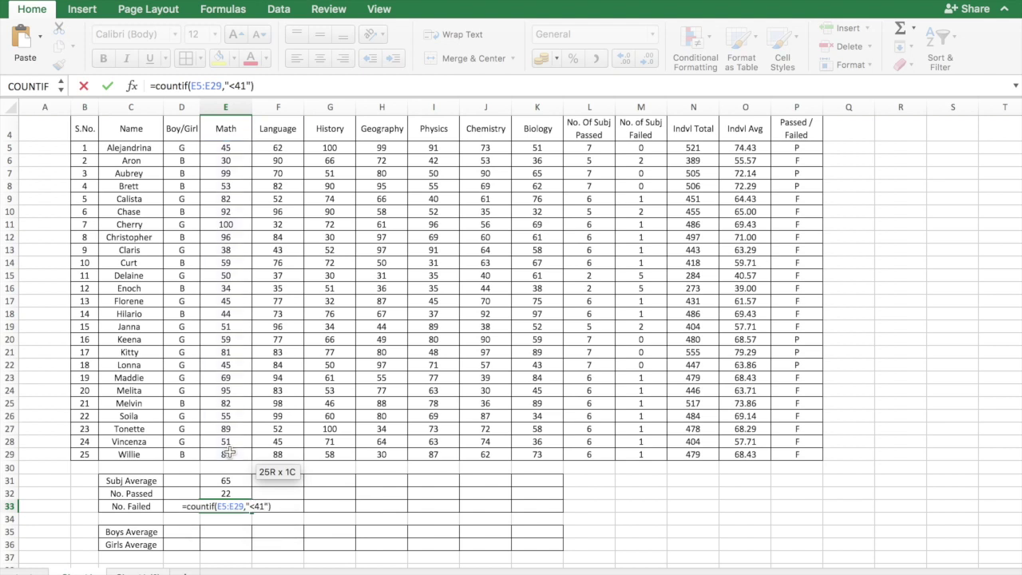
key(Return)
Copy the Math summary formulas E31:E33 across to F31:K33 for Language through Biology
click(237, 479)
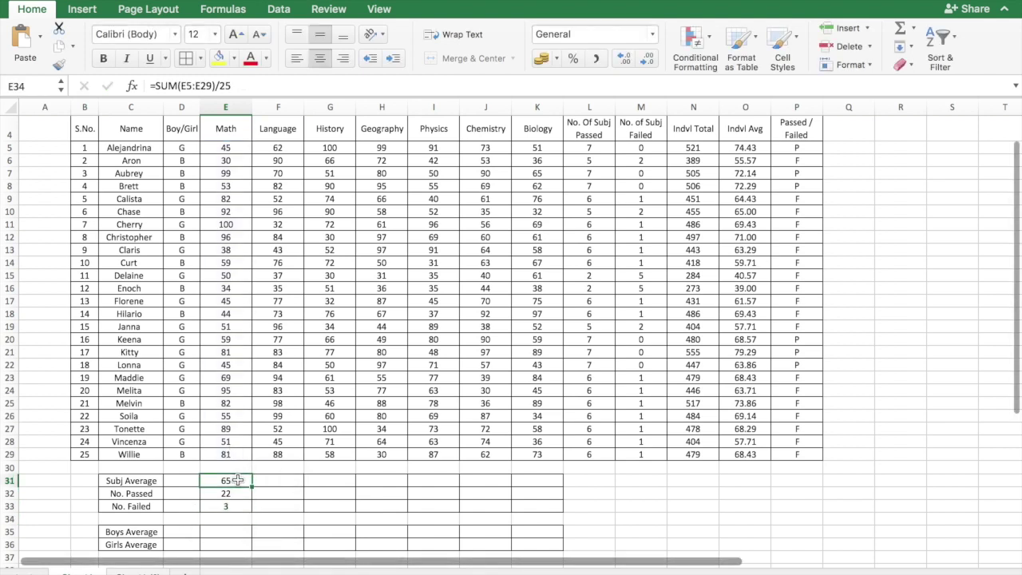
drag(237, 479, 521, 507)
key(cmd+c)
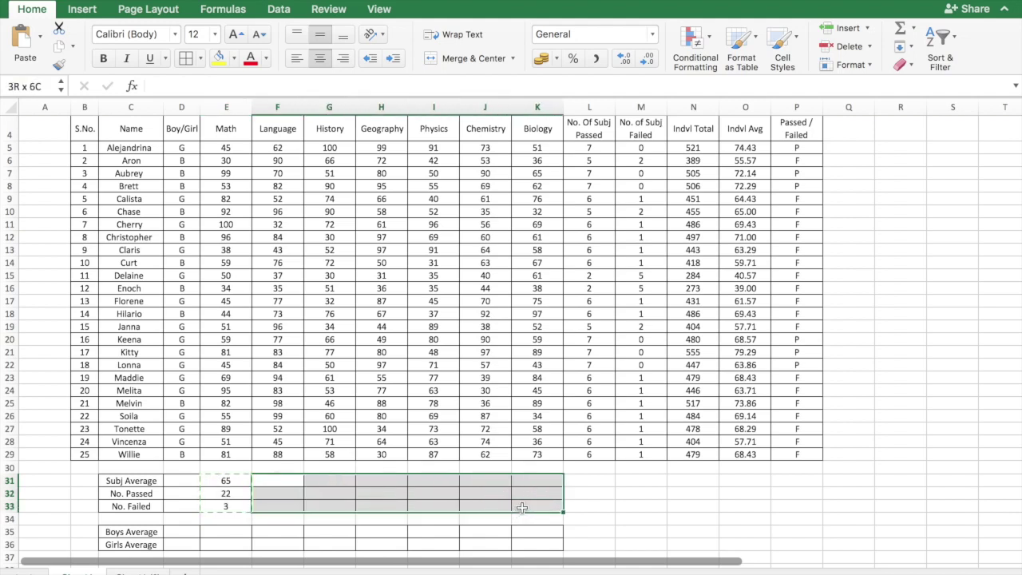
key(cmd+v)
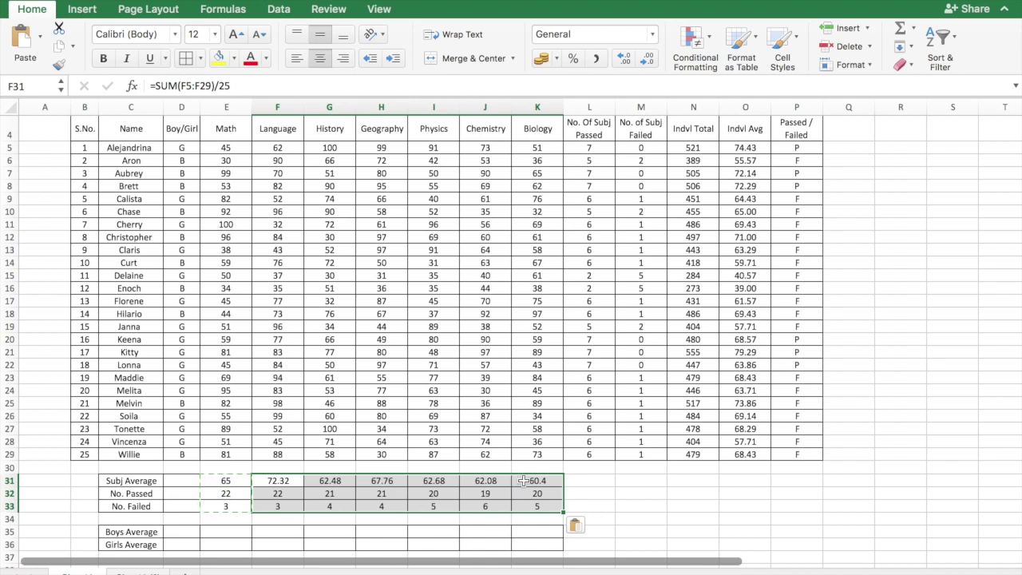
double_click(211, 531)
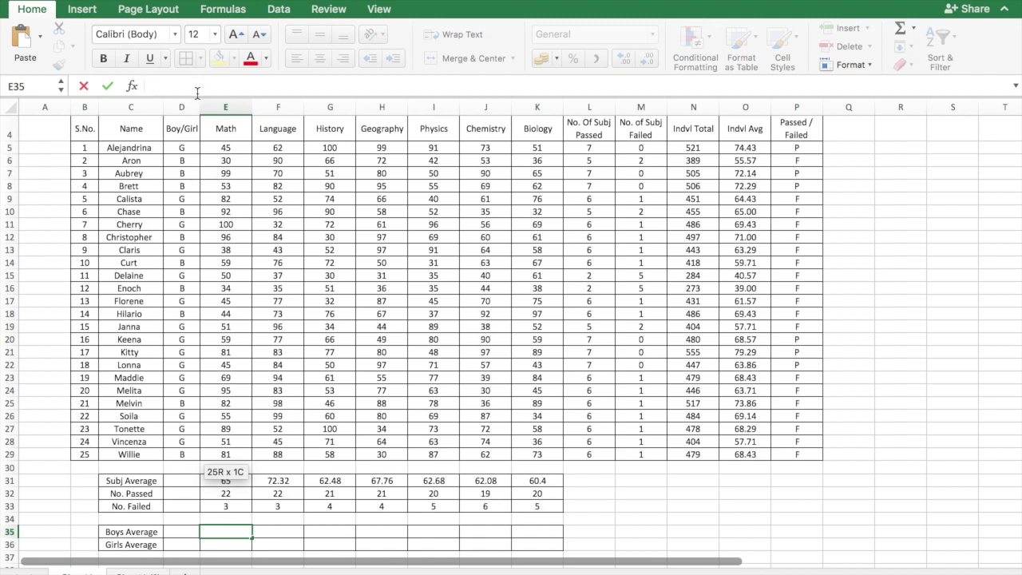
Start E35 with SUMIF(D5:D29,"B",E5:E29) to total the boys' Math marks
text(=sumif()
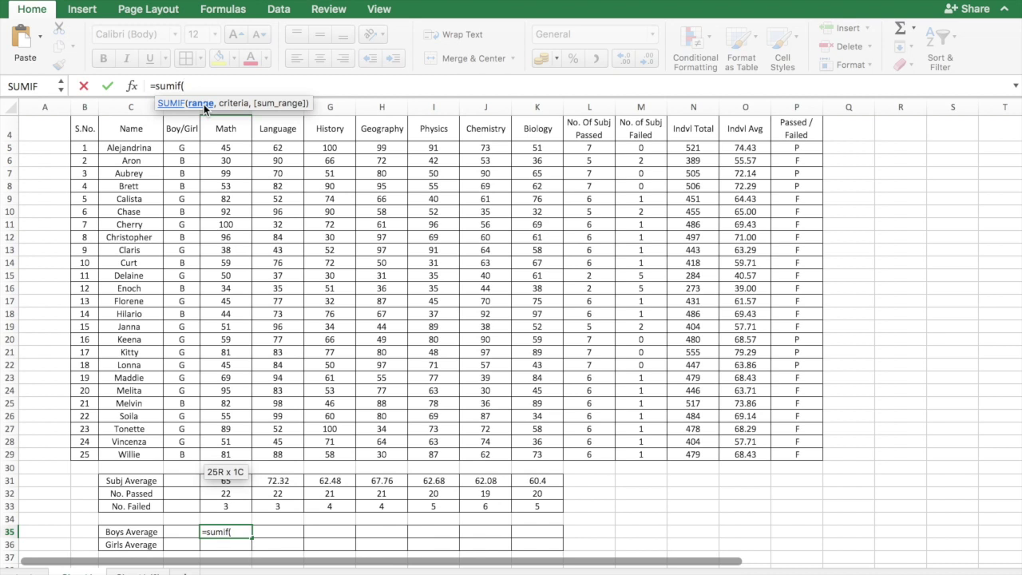
click(190, 150)
drag(189, 150, 186, 453)
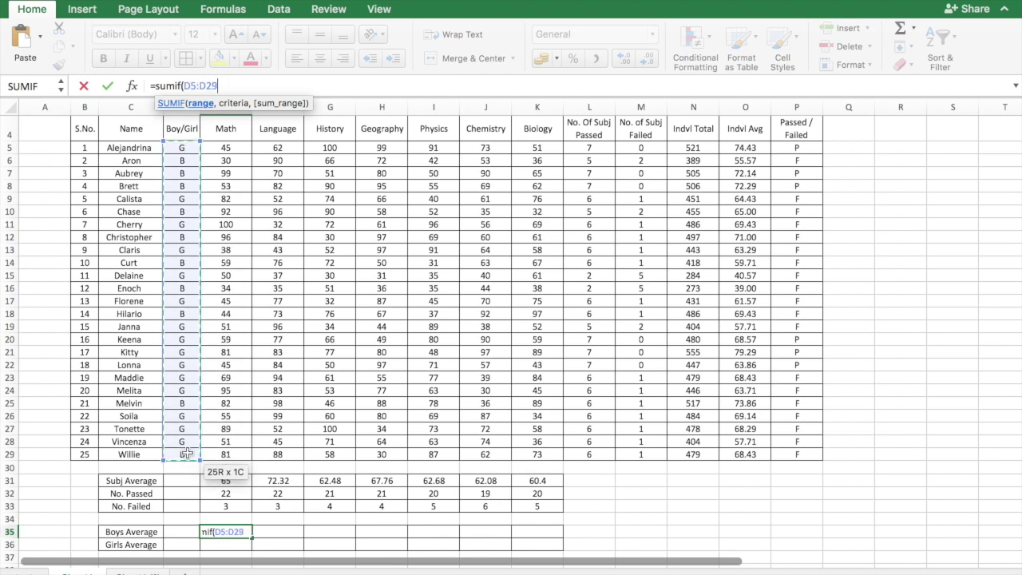
text(,"B")
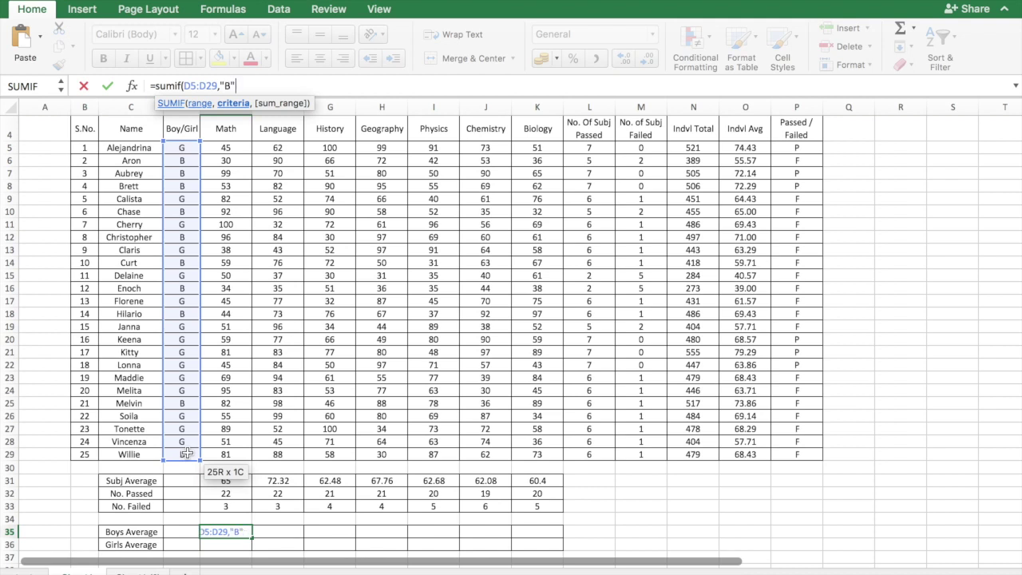
text(,)
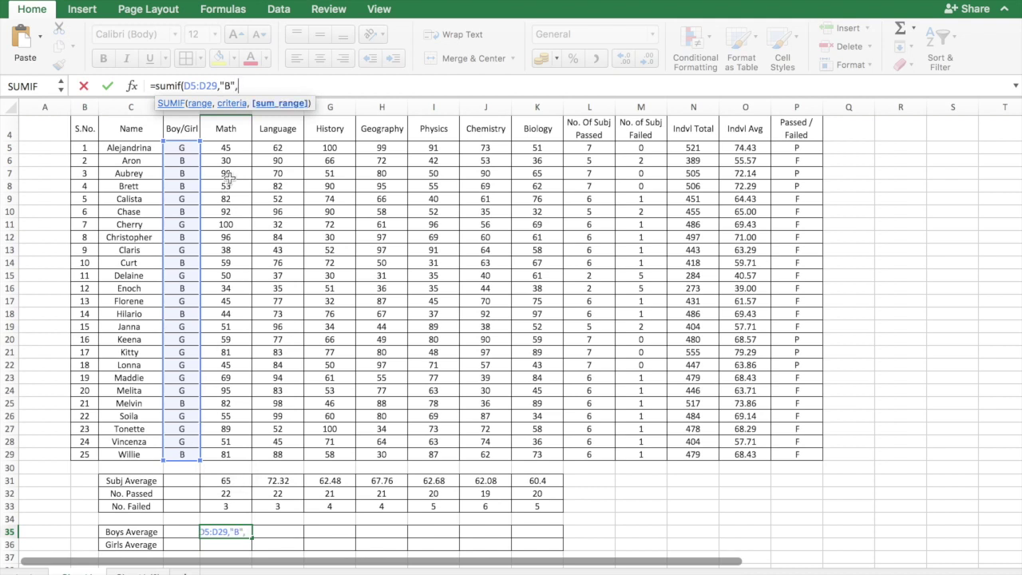
drag(237, 144, 228, 364)
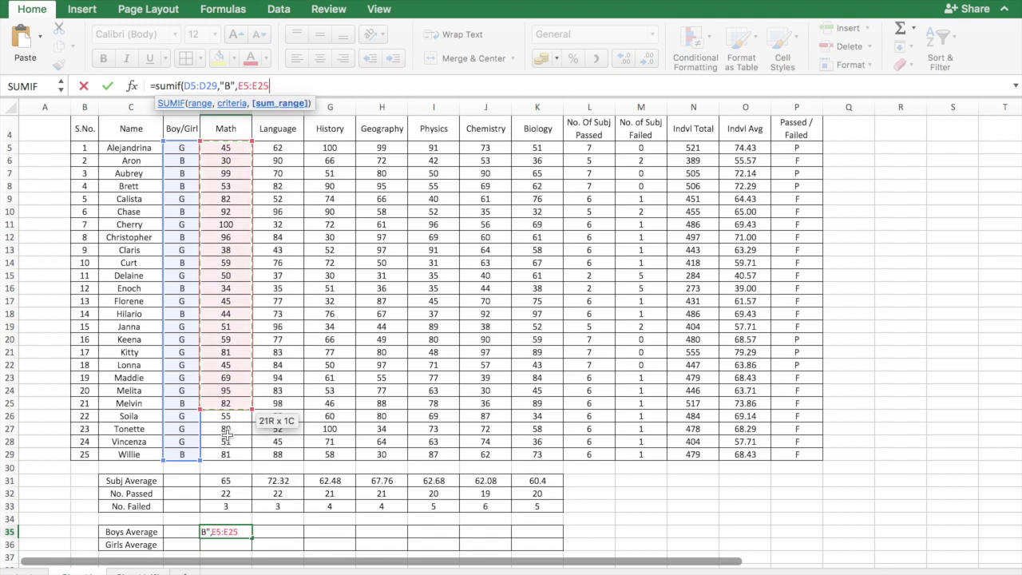
drag(227, 432, 226, 457)
text())
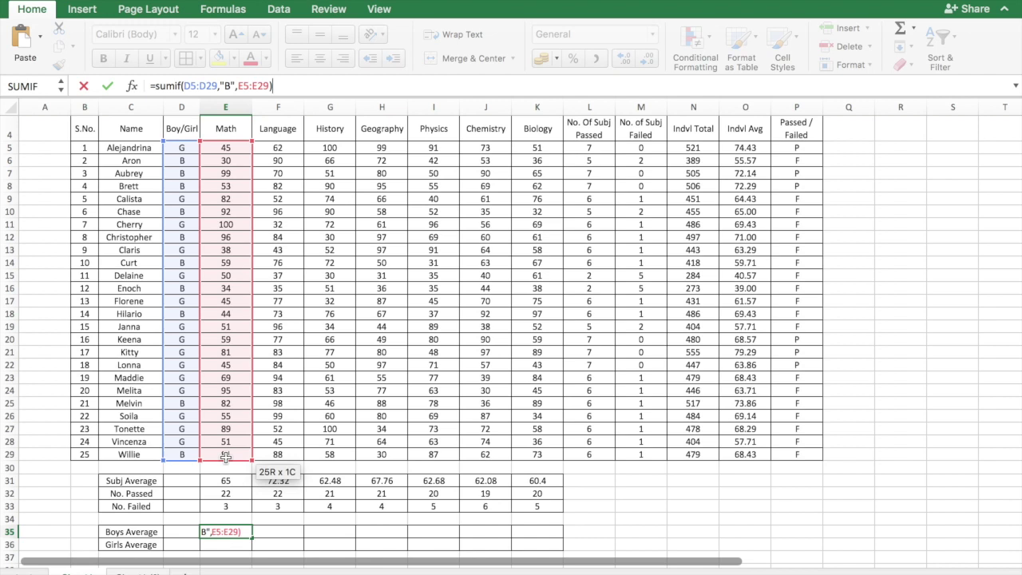
Divide by COUNTIF(D5:D29,"B") so E35 shows 67.00, then collapse the ribbon
text(/co)
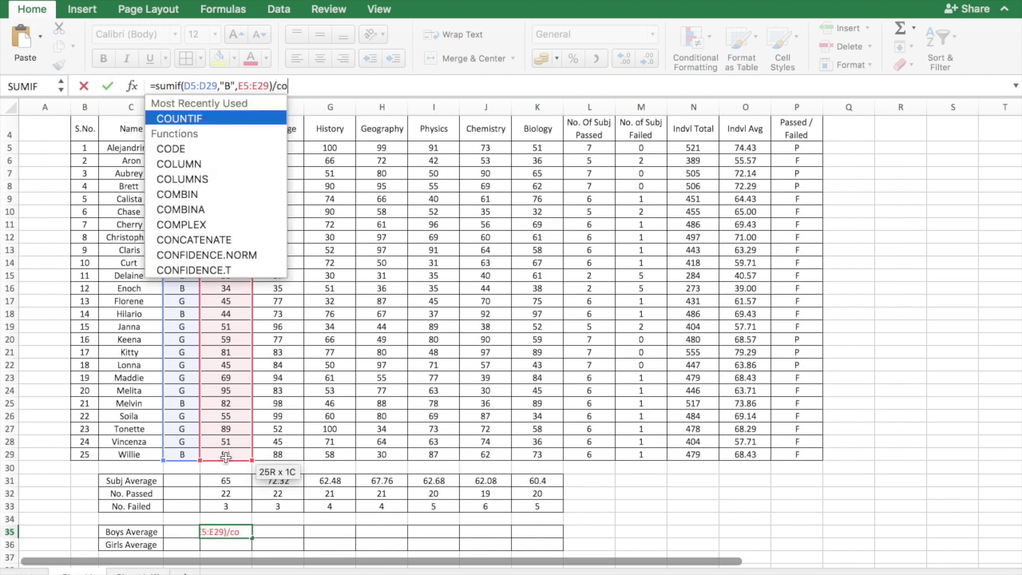
text(untif)
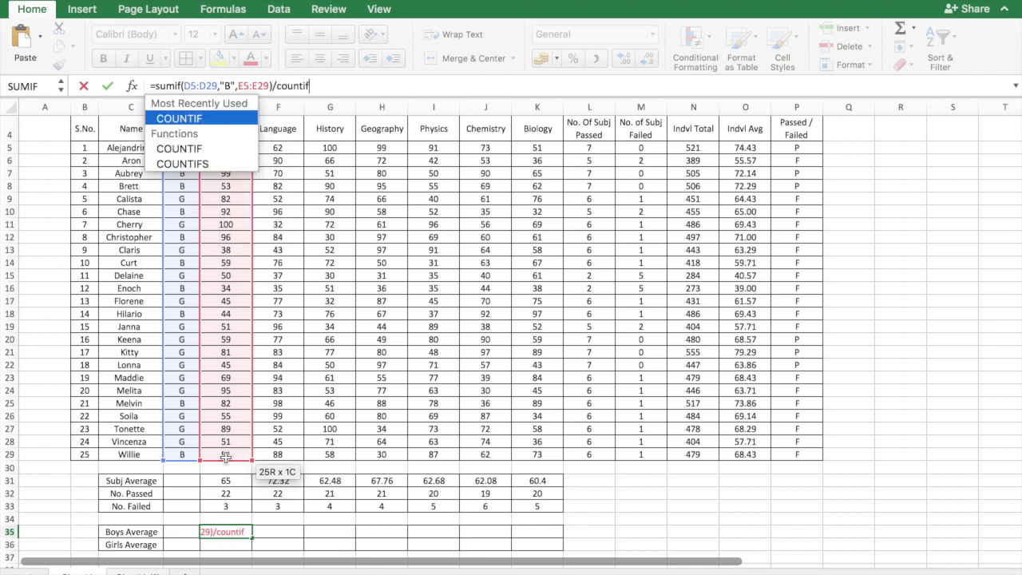
text(()
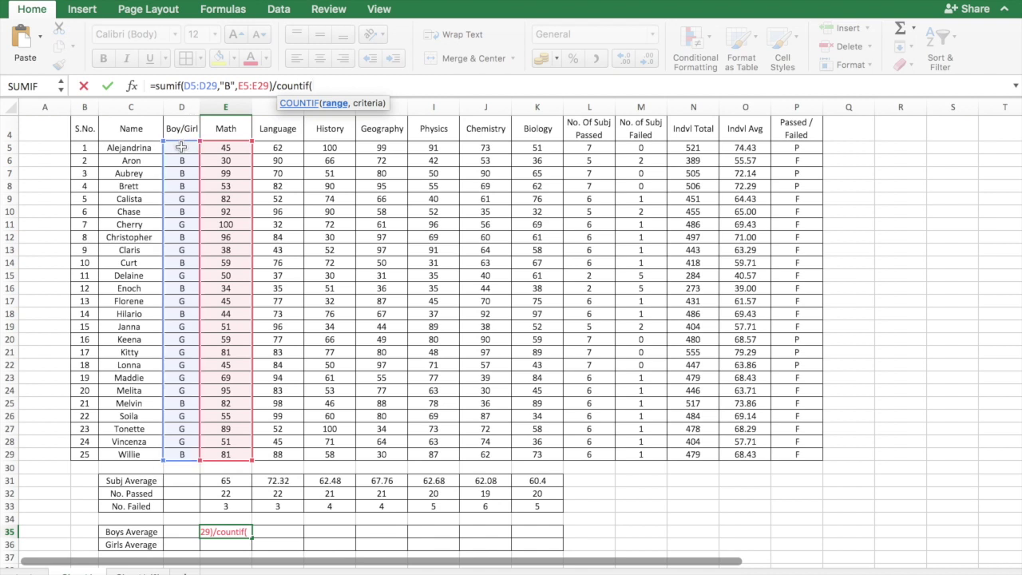
drag(178, 148, 178, 454)
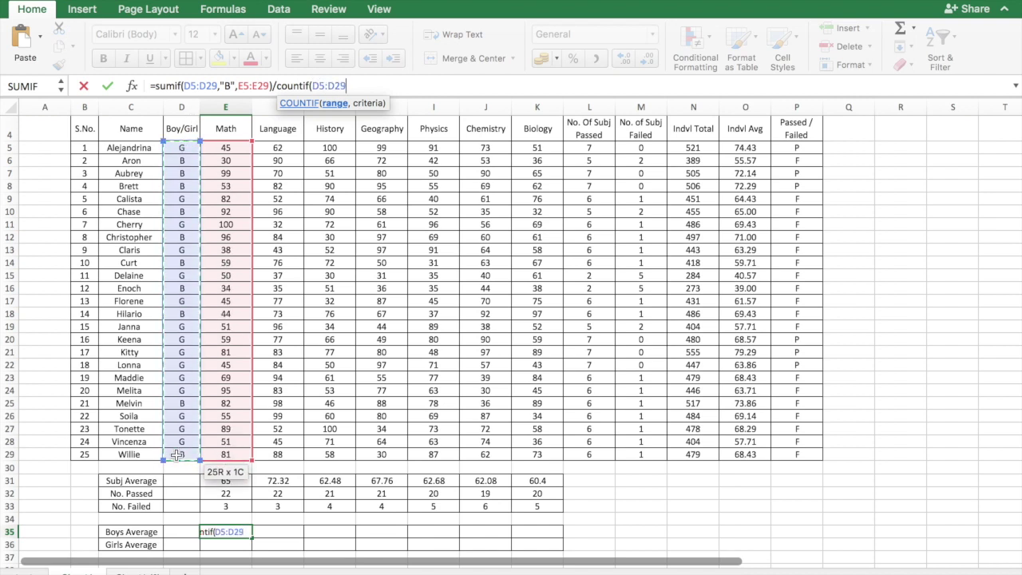
text(,"B"))
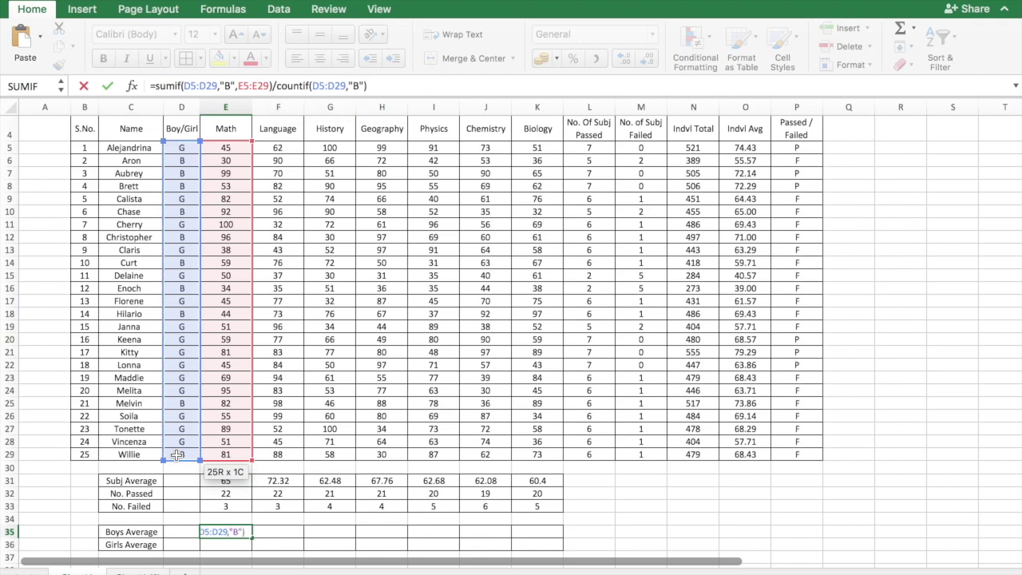
key(Return)
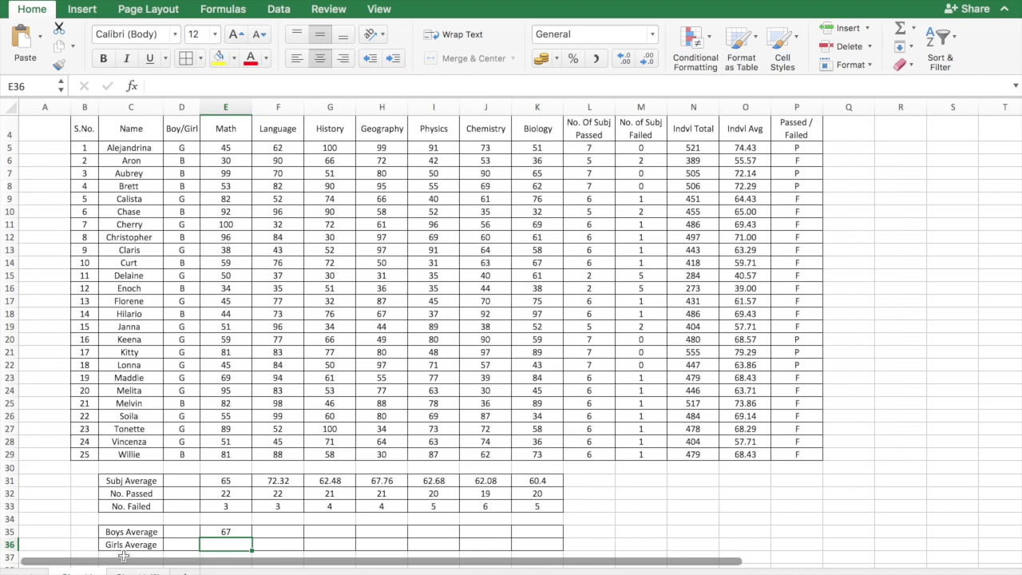
scroll(239, 502, down, 2)
click(234, 496)
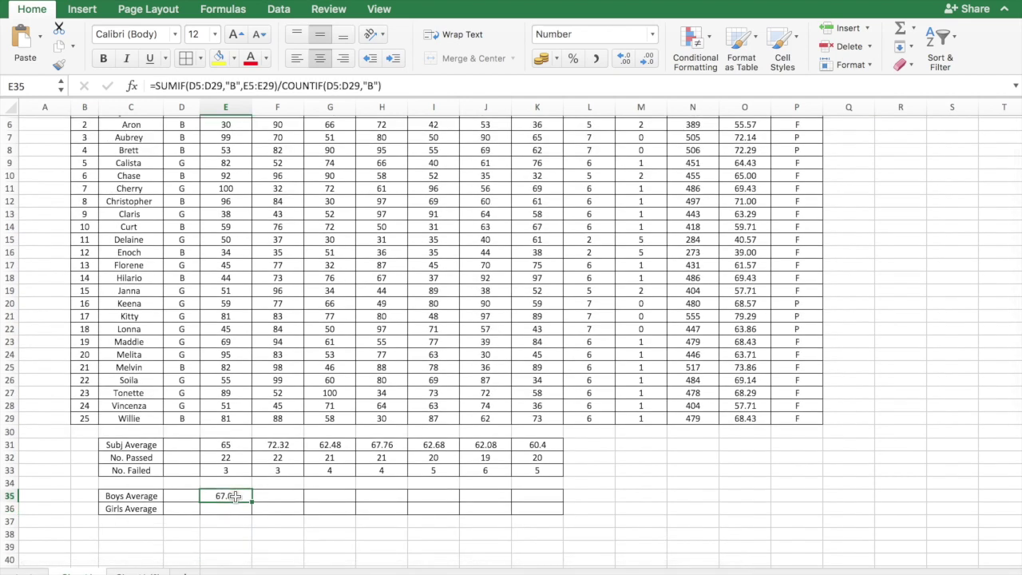
scroll(234, 495, up, 2)
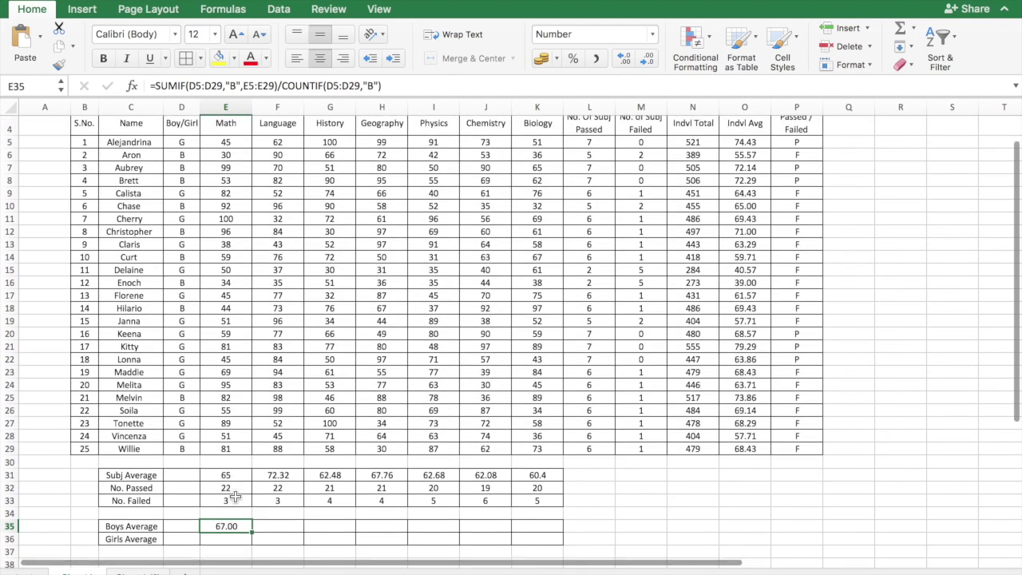
click(1008, 11)
Enter =SUMIF(D5:D29,"G",E5:E29)/COUNTIF(D5:D29,"G") in E36 for the girls' Math average
scroll(279, 448, up, 1)
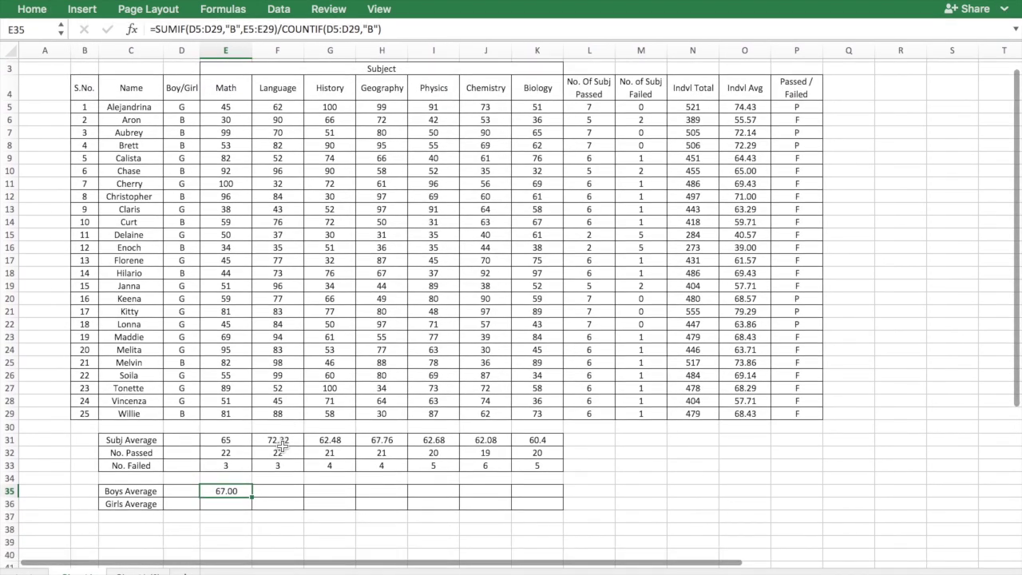
click(228, 504)
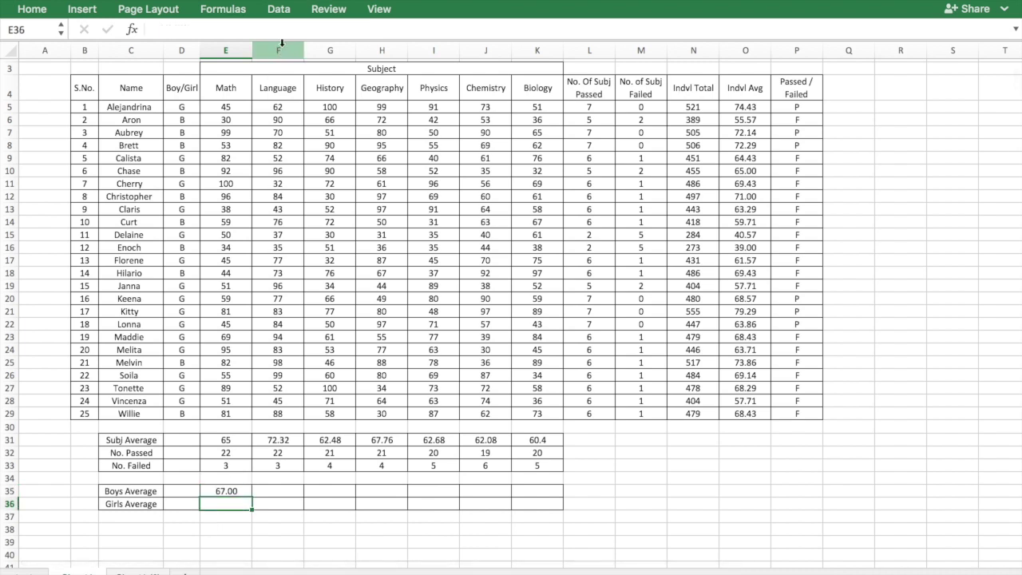
text(=sum)
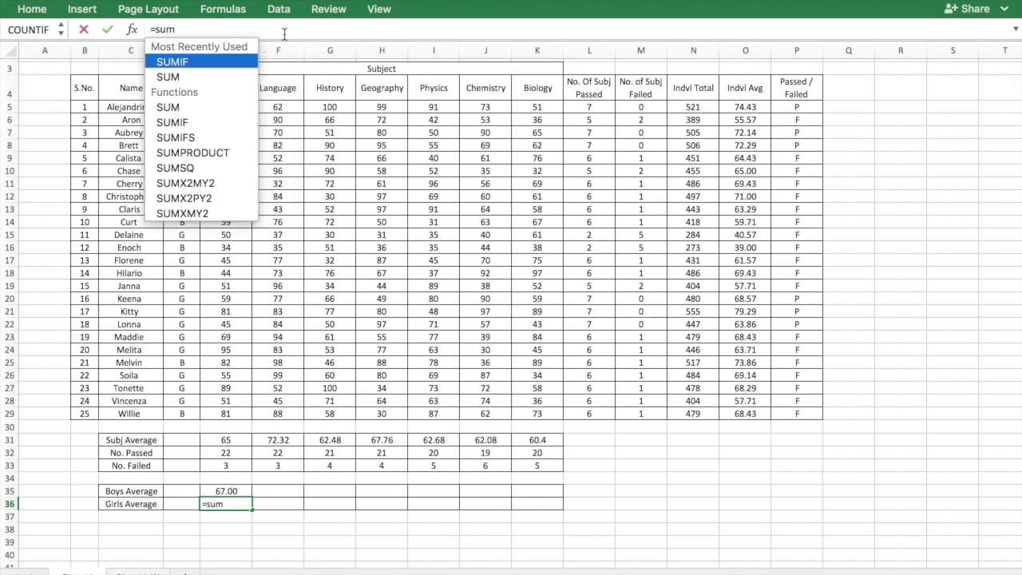
text(if()
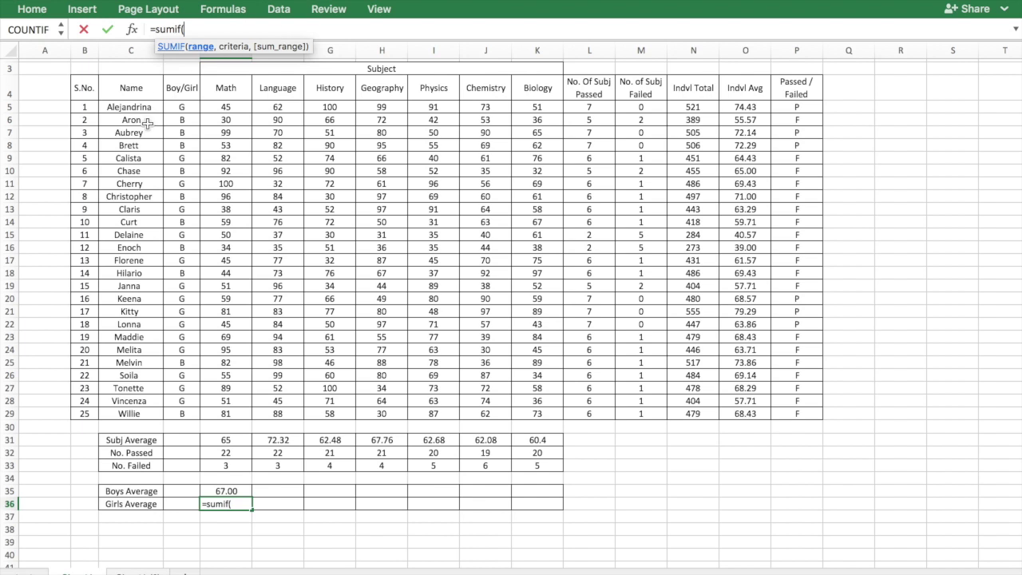
click(177, 106)
drag(177, 106, 176, 409)
text(,)
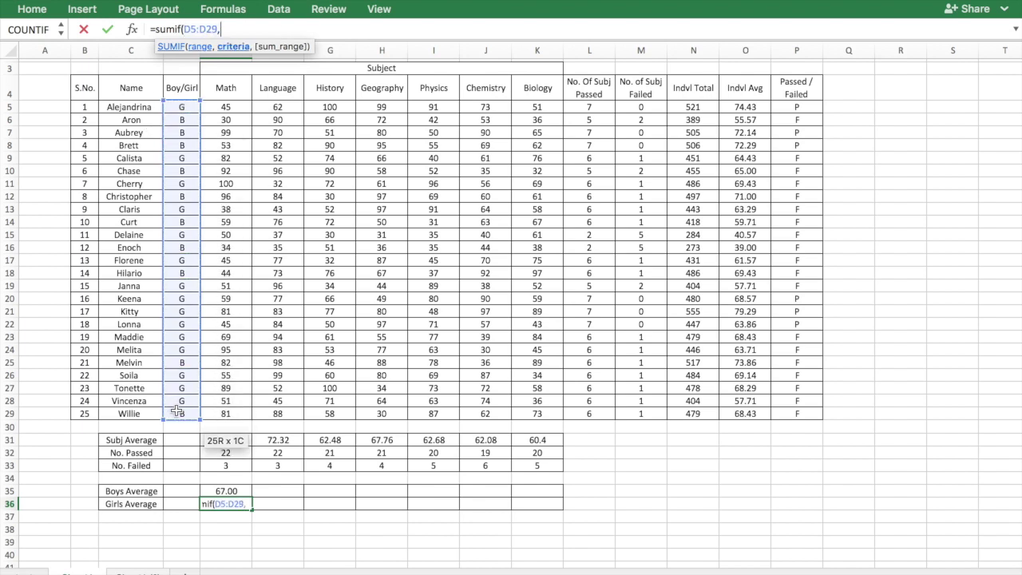
text("G",)
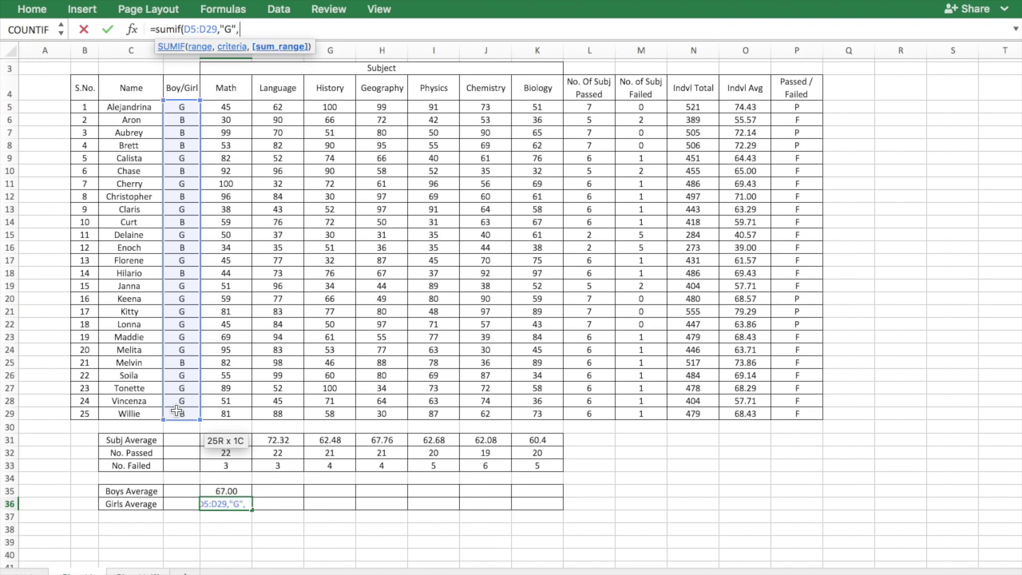
drag(226, 106, 222, 414)
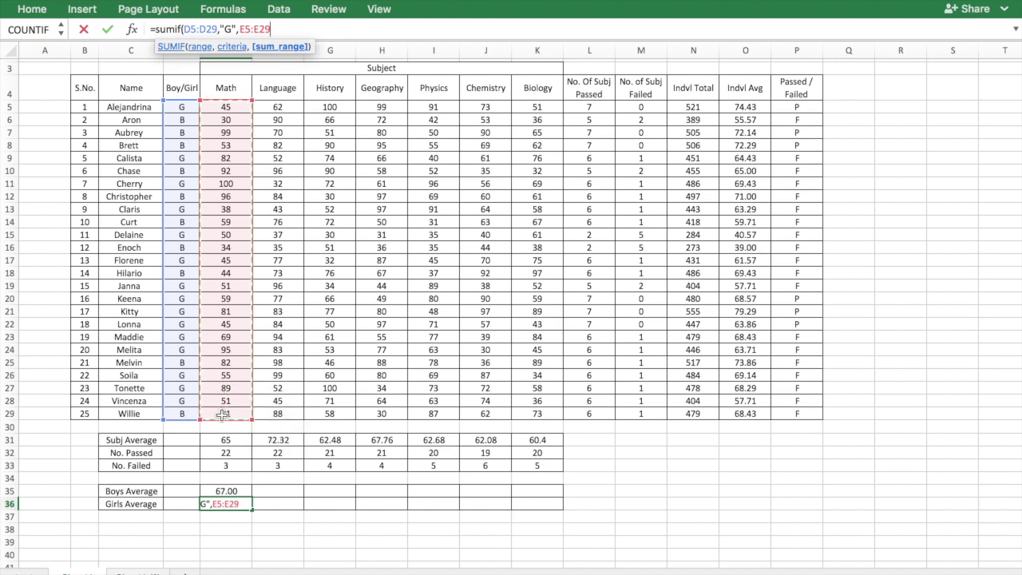
text())
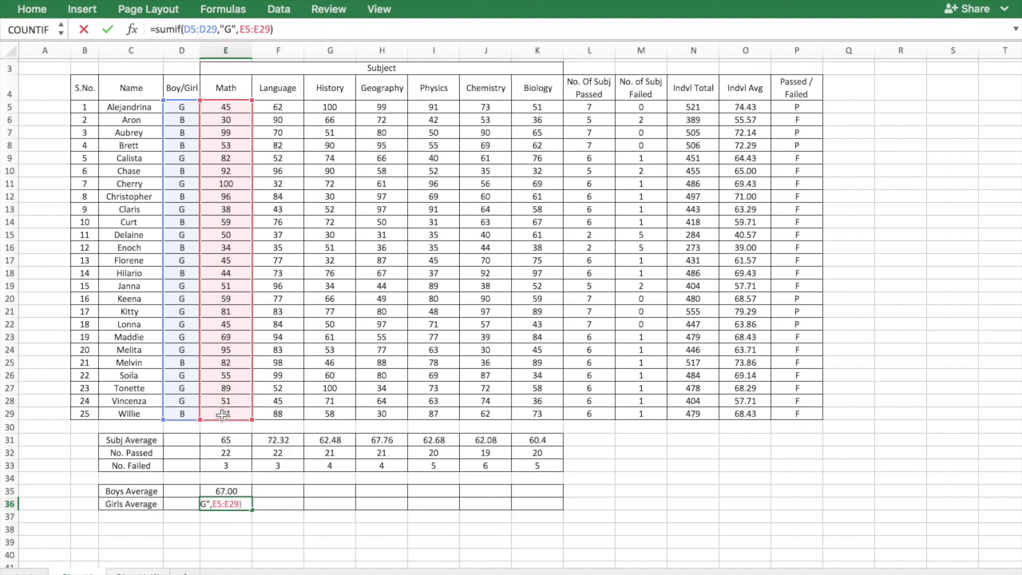
text(/countif()
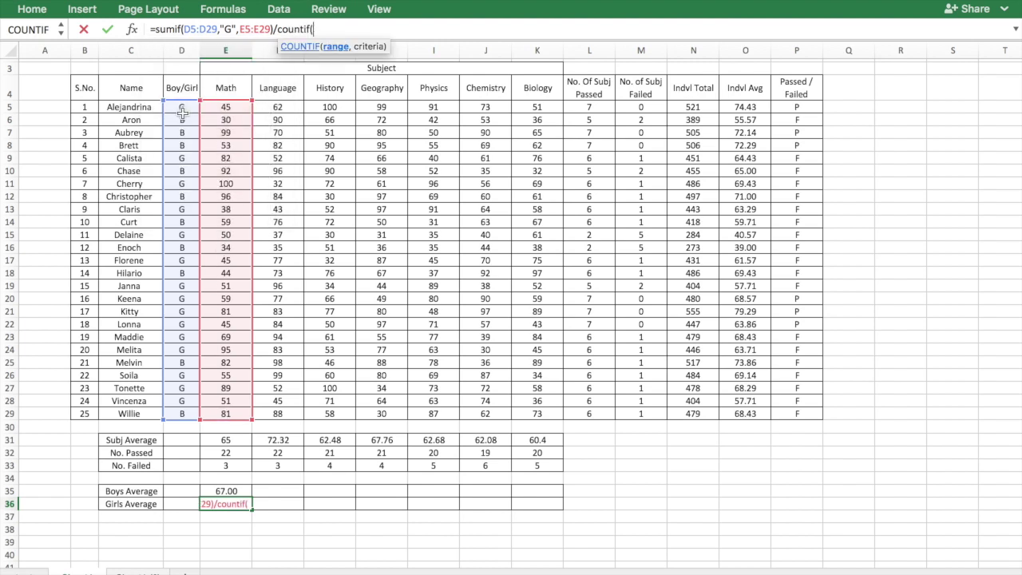
drag(182, 106, 177, 409)
text(,)
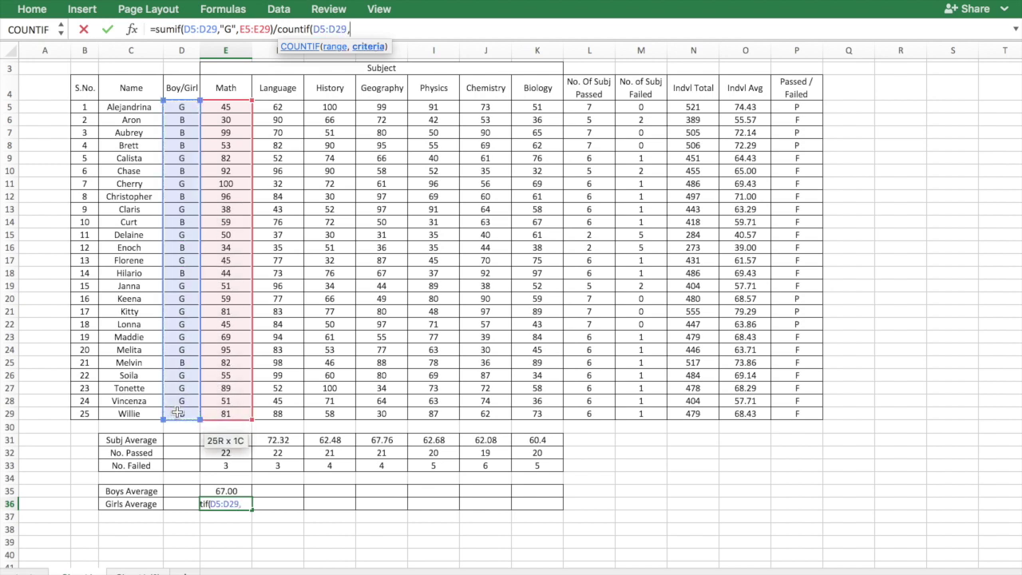
text("G"))
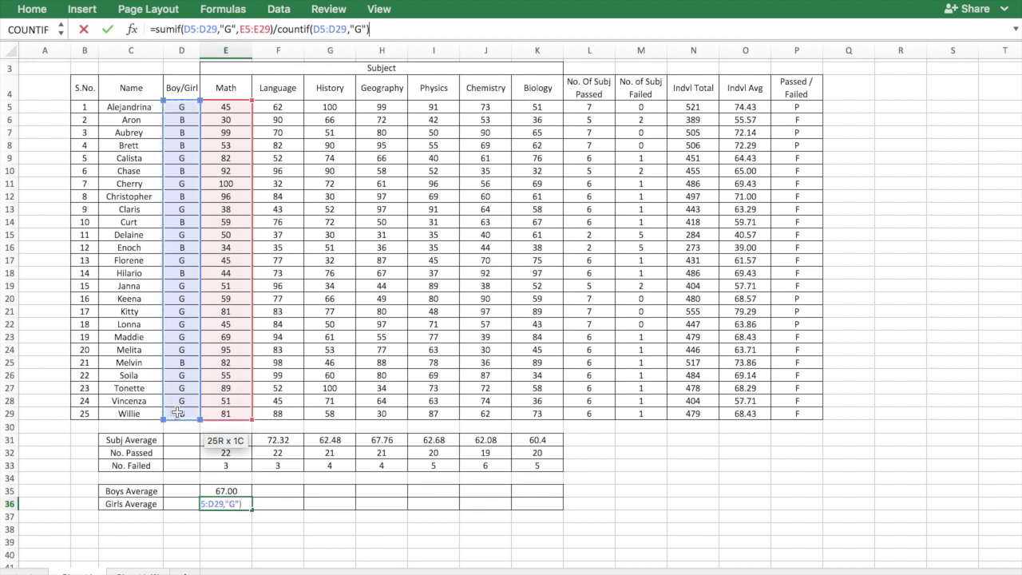
key(Return)
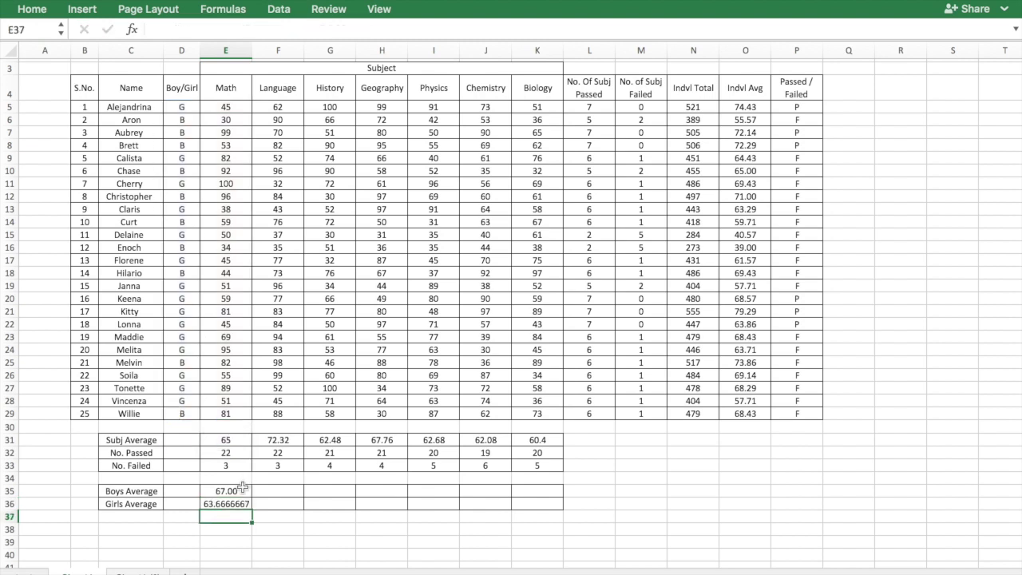
Reduce E36 to two decimals so it shows 63.67, then collapse the ribbon again
click(1004, 9)
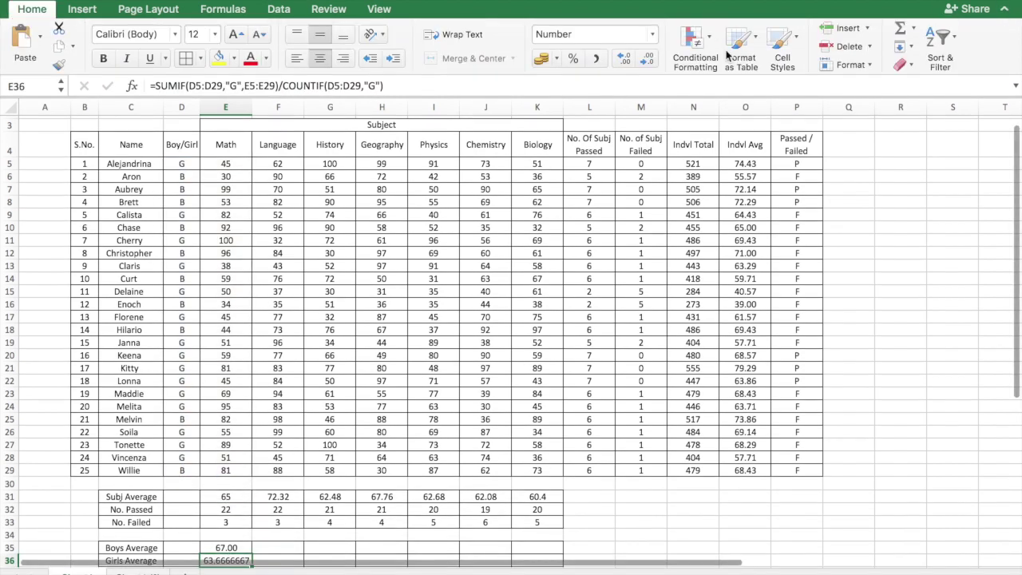
click(649, 58)
click(651, 58)
click(651, 59)
click(651, 58)
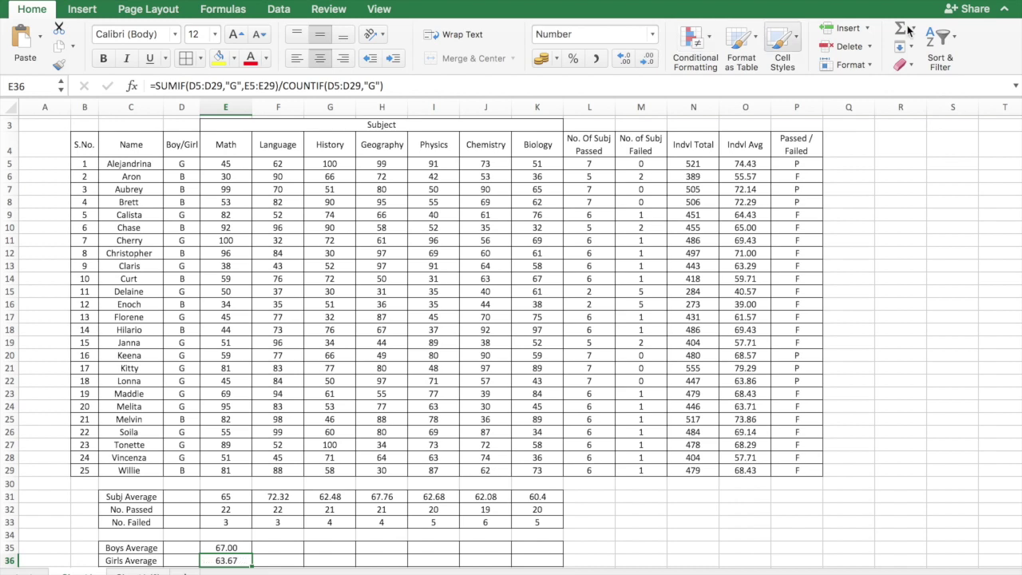
click(1004, 9)
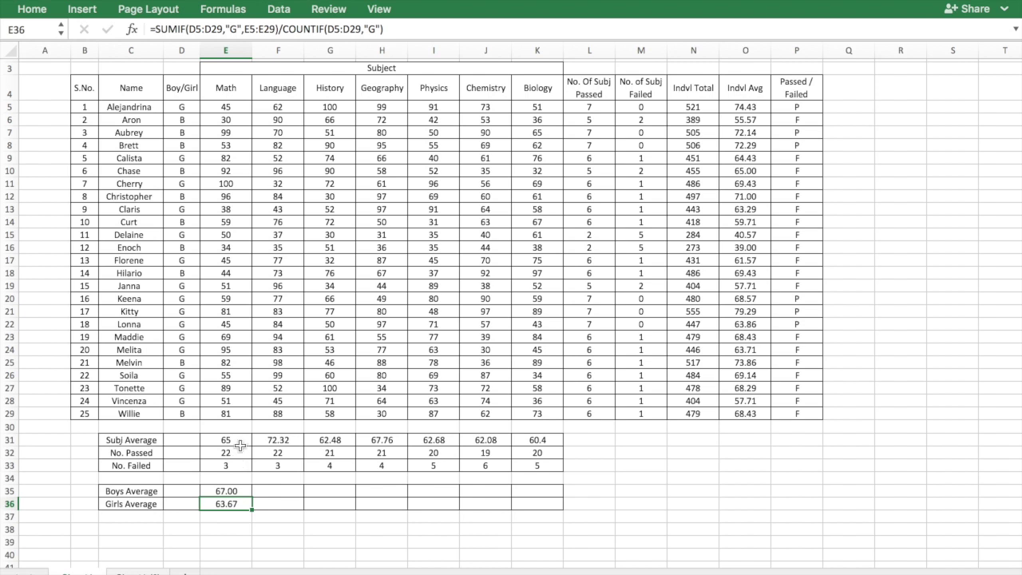
Paste the E35:E36 average formulas into F35:K36, which return #DIV/0!
click(236, 491)
drag(235, 493, 523, 500)
key(super+v)
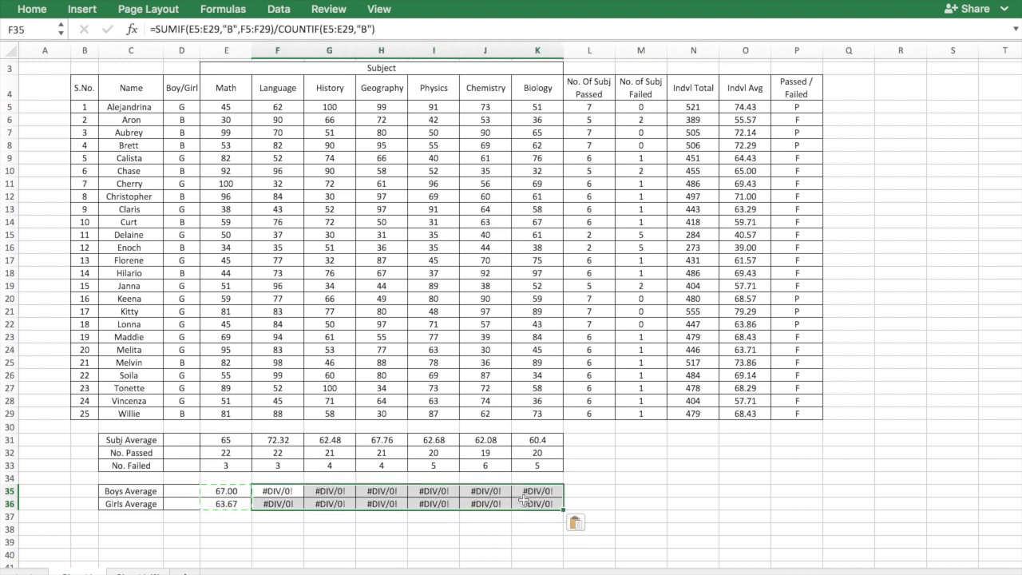
Compare the Language and Math boys' average formulas to spot the shifted Boy/Girl range
click(292, 491)
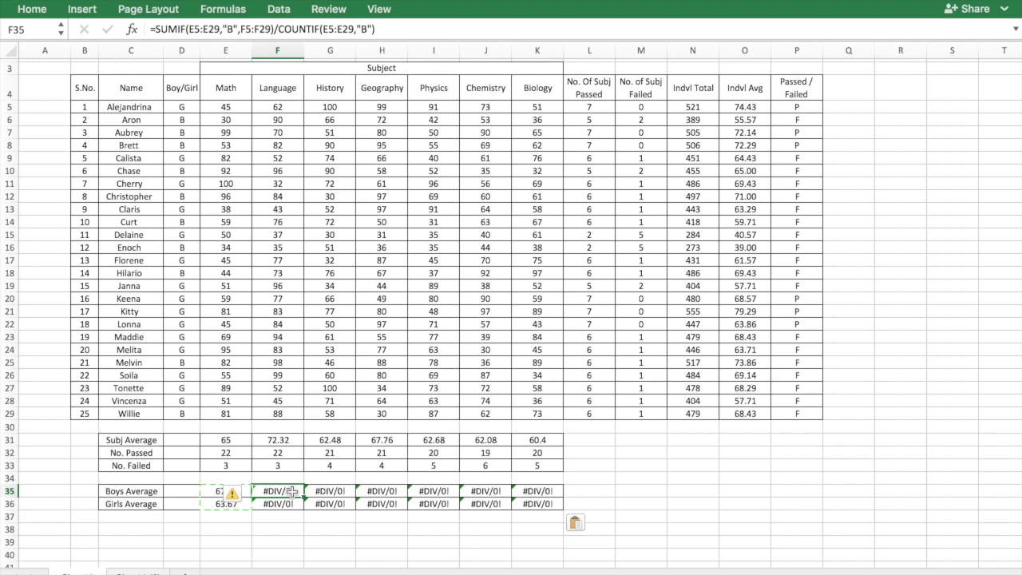
click(247, 492)
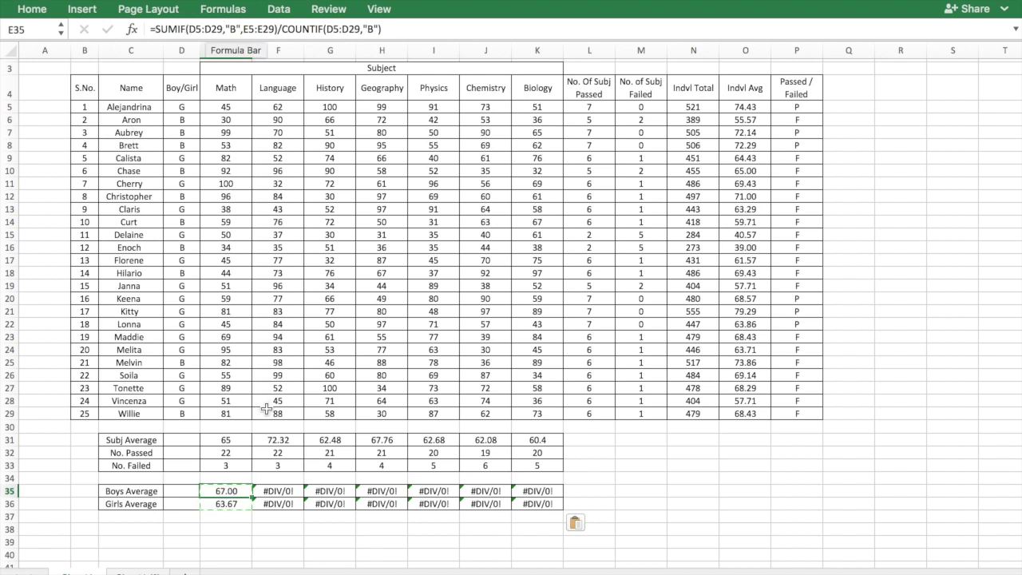
click(263, 491)
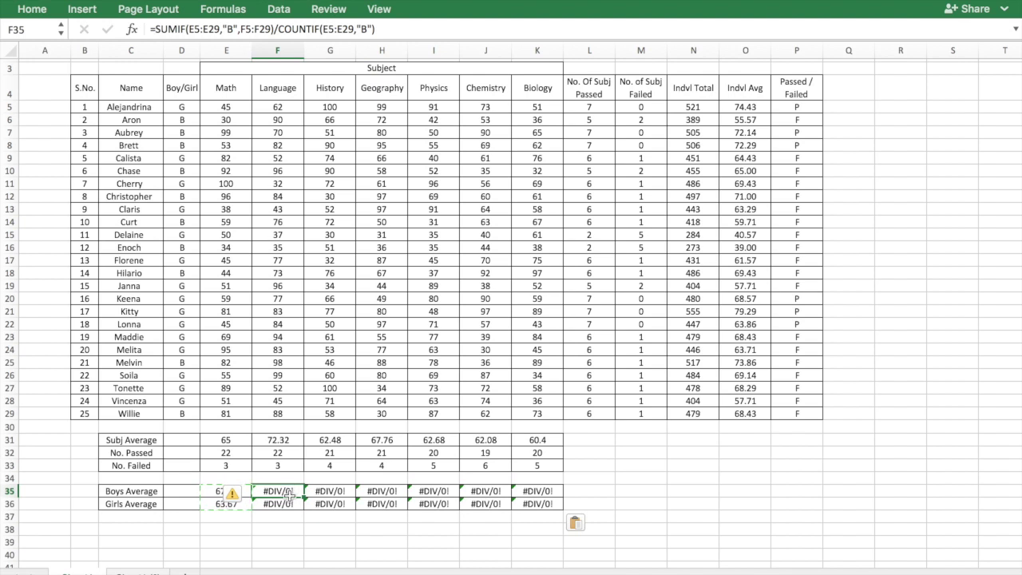
scroll(288, 495, up, 1)
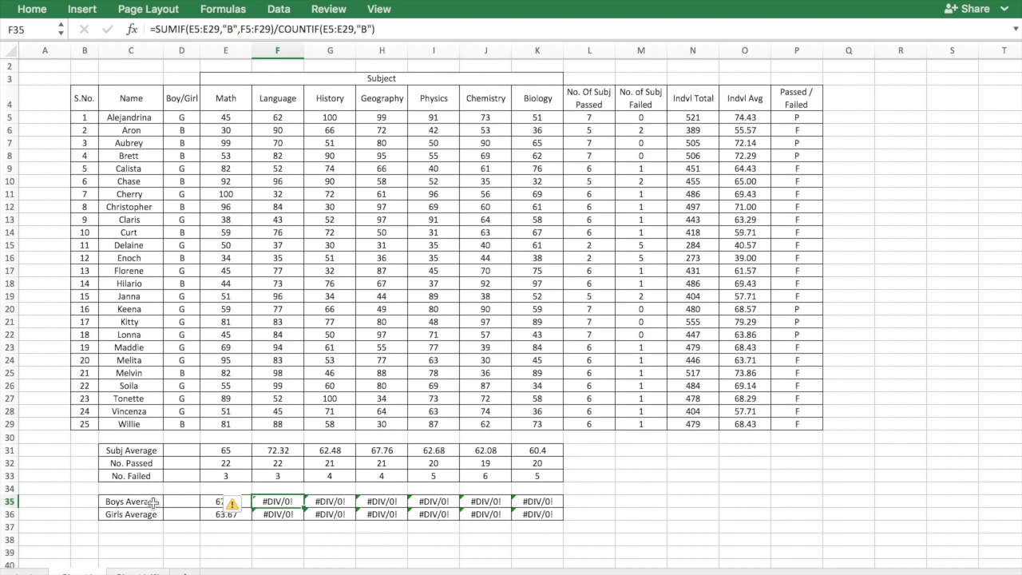
click(221, 501)
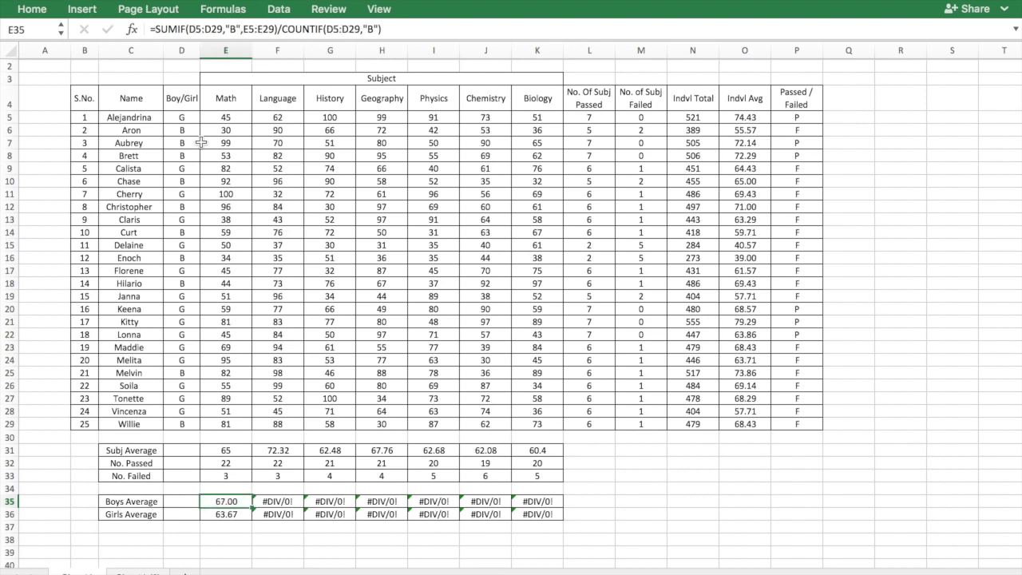
Change E35's SUMIF criteria range to the absolute reference $D$5:$D$29
click(188, 30)
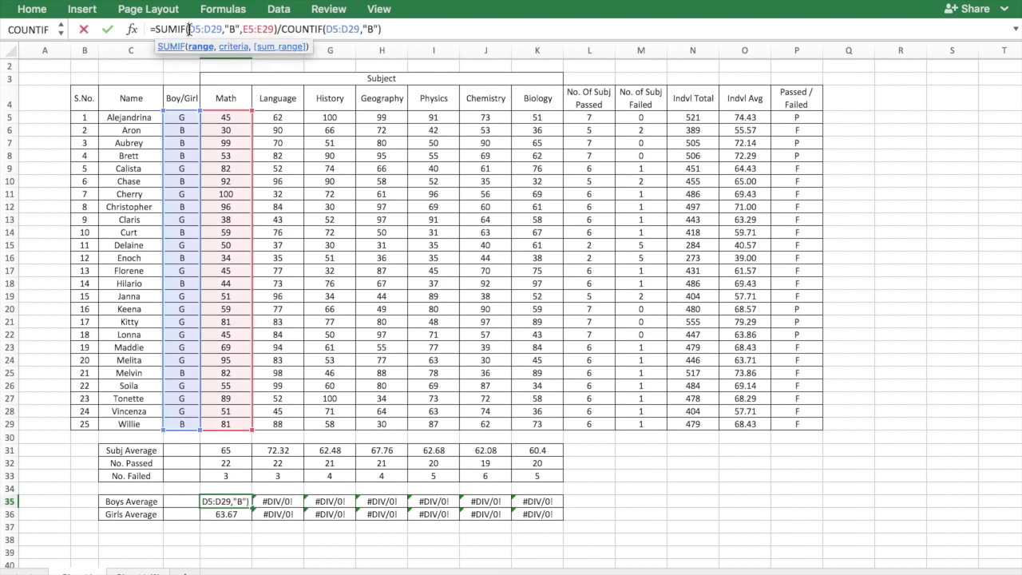
click(406, 29)
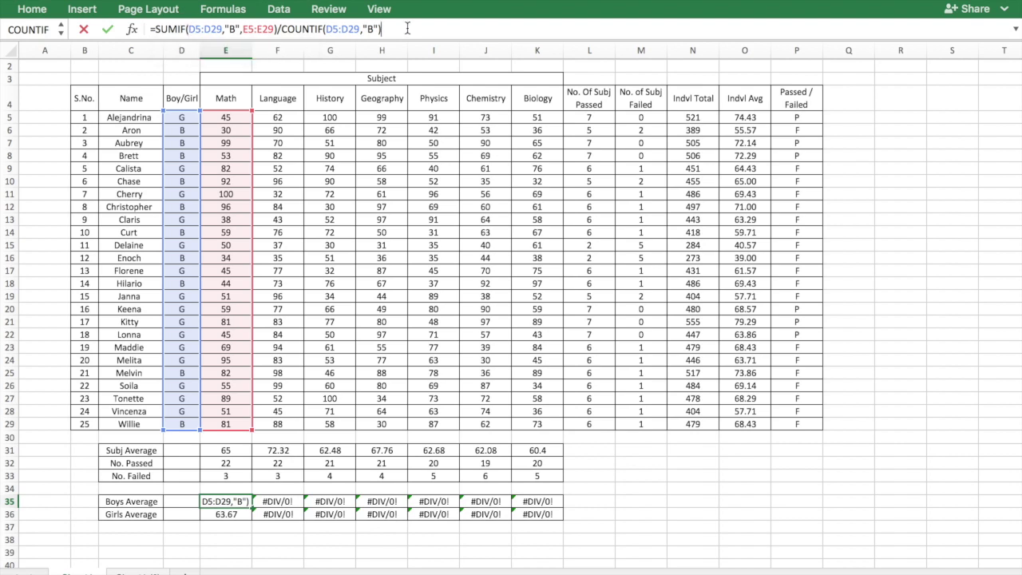
drag(176, 120, 172, 424)
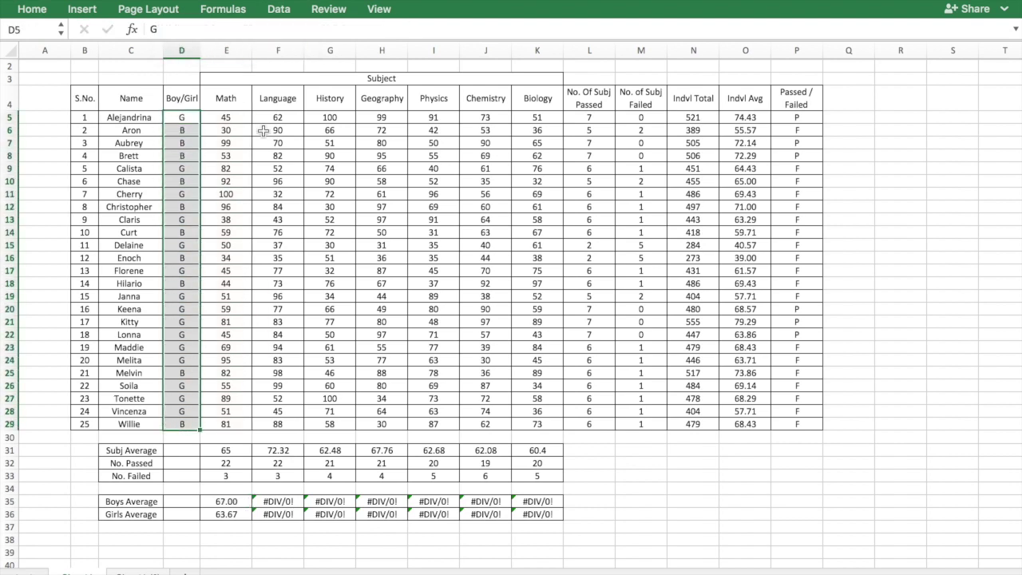
click(226, 501)
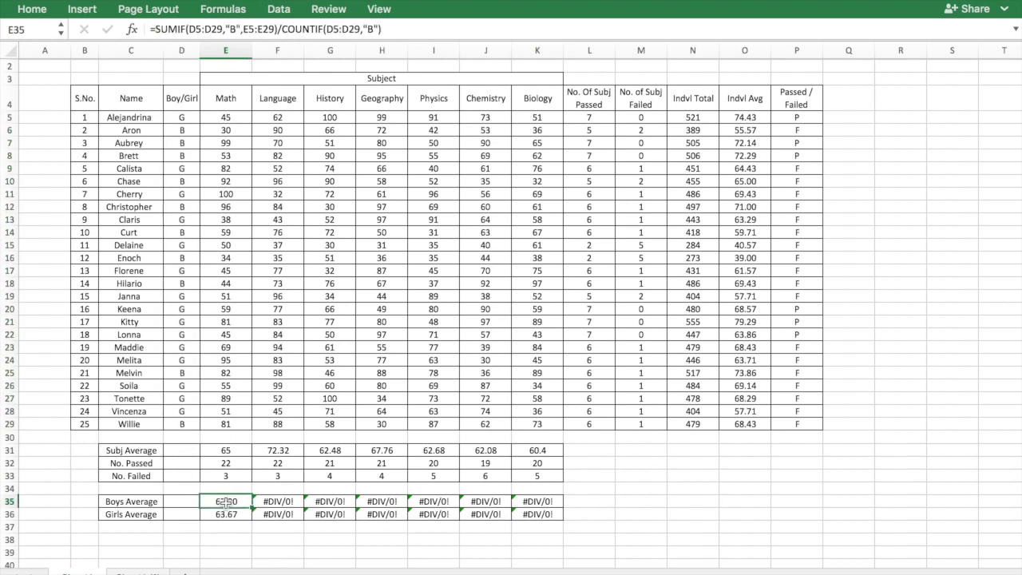
click(189, 29)
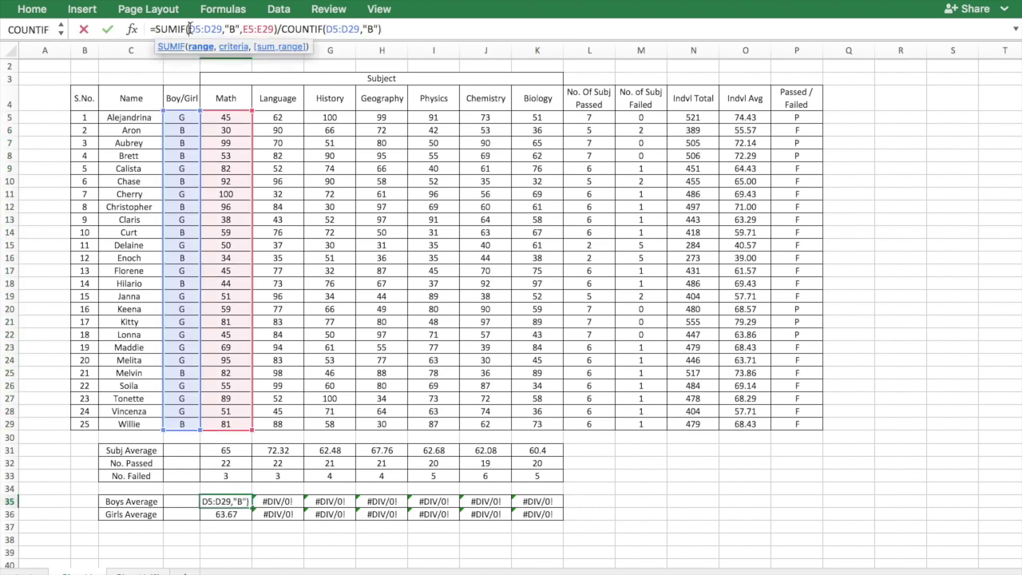
text($D)
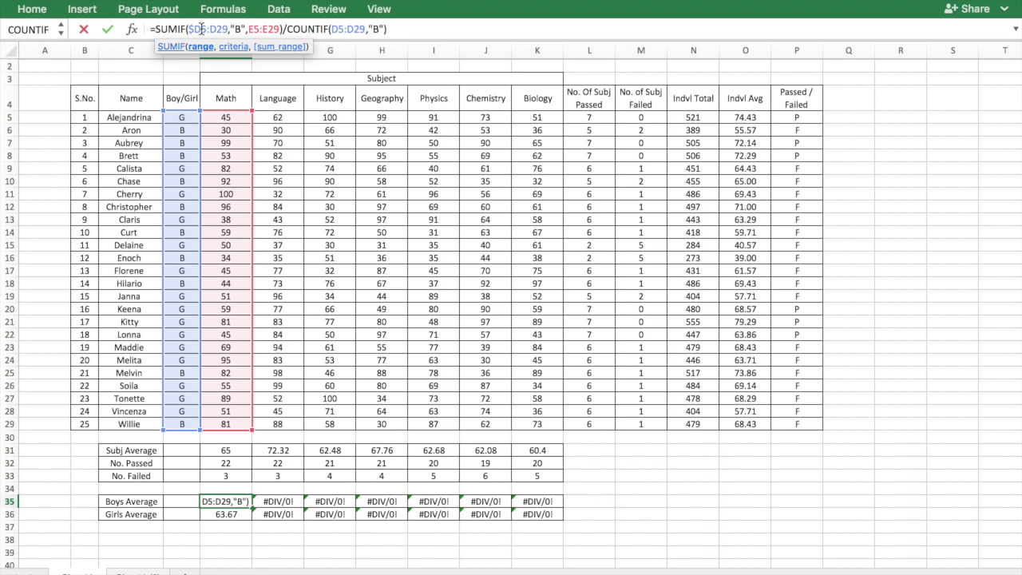
text($)
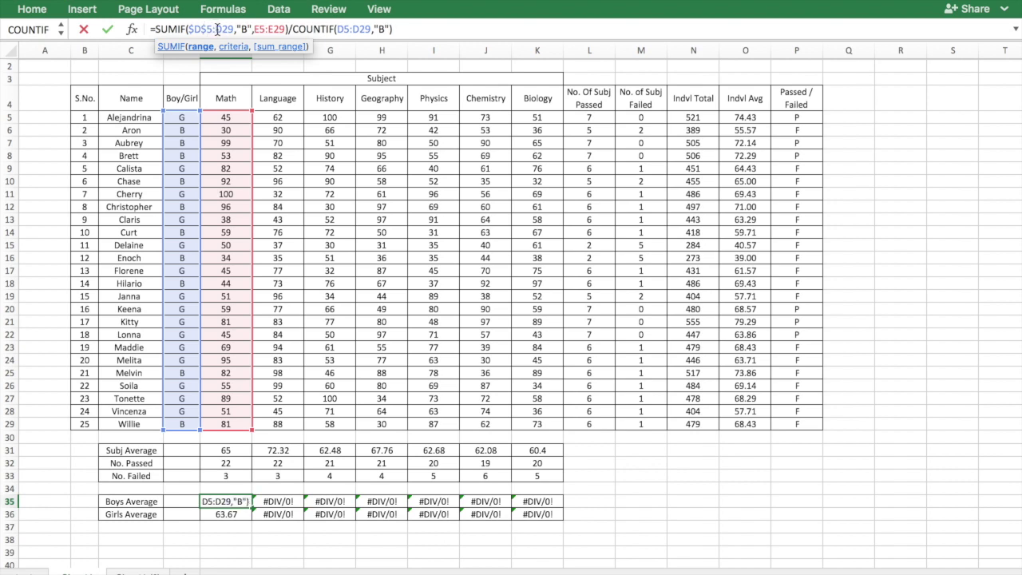
click(217, 29)
text($)
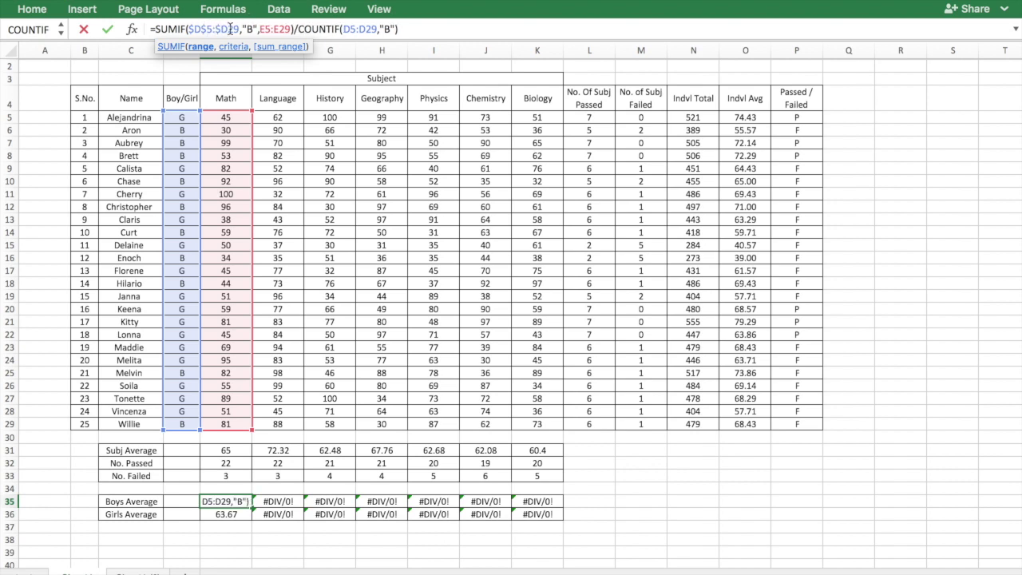
click(229, 29)
text($)
Lock the COUNTIF range as $D$5:$D$29 too and commit, keeping 67.00
click(349, 28)
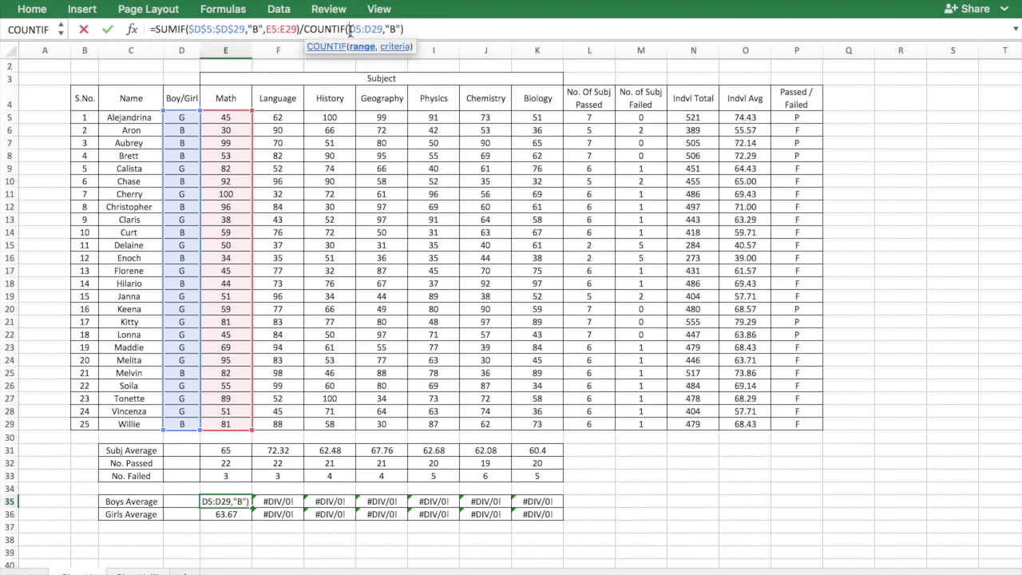
text($)
click(361, 29)
text($D$)
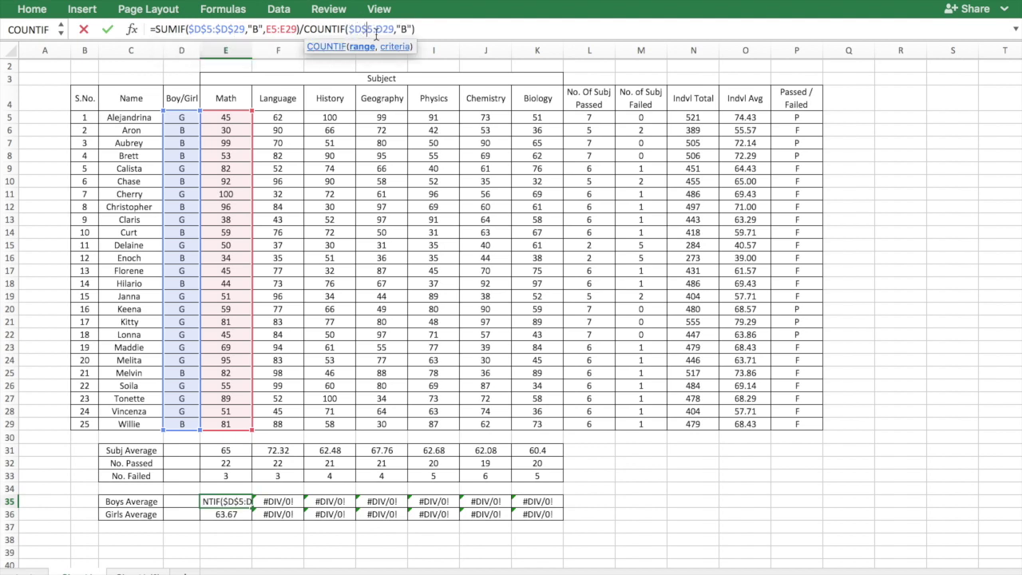
click(377, 30)
text($)
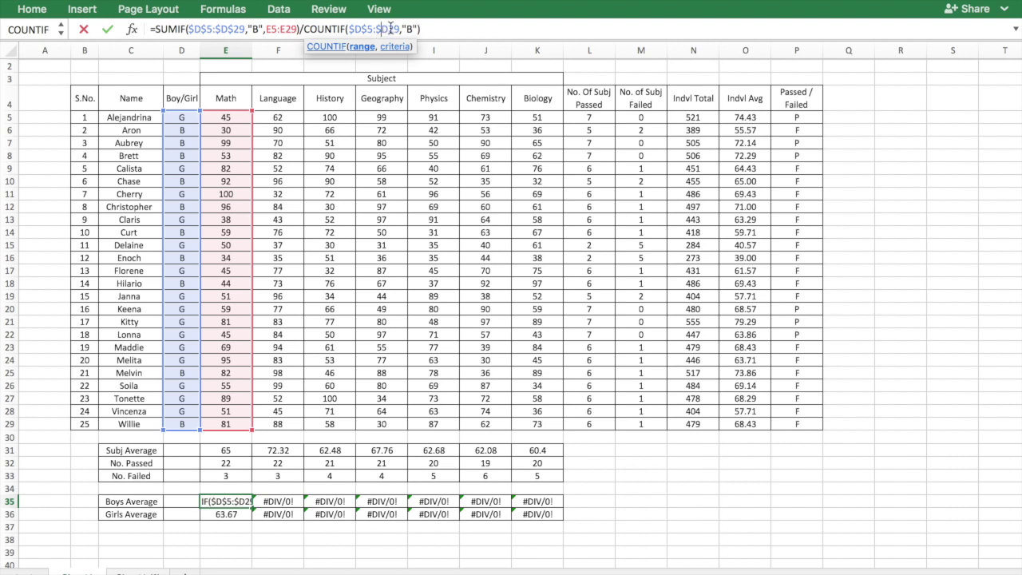
click(388, 28)
text($)
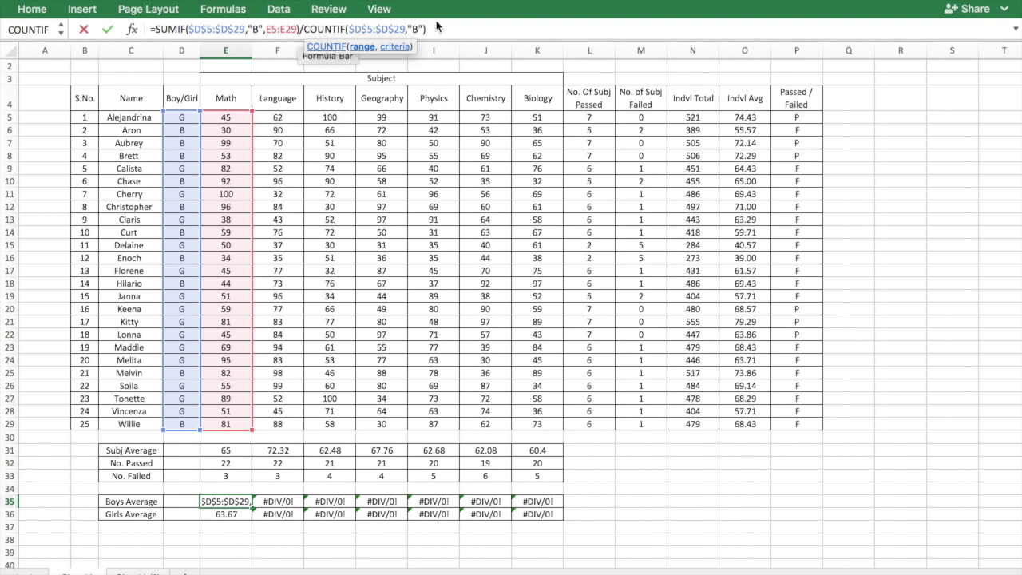
click(451, 28)
key(Return)
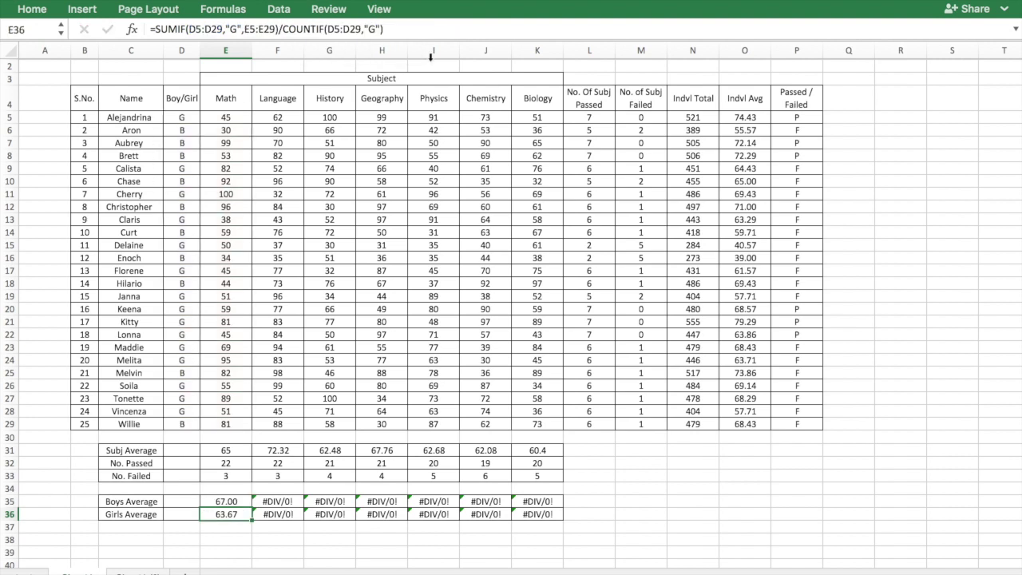
Change E36's SUMIF criteria range to the absolute reference $D$5:$D$29
click(189, 28)
text($)
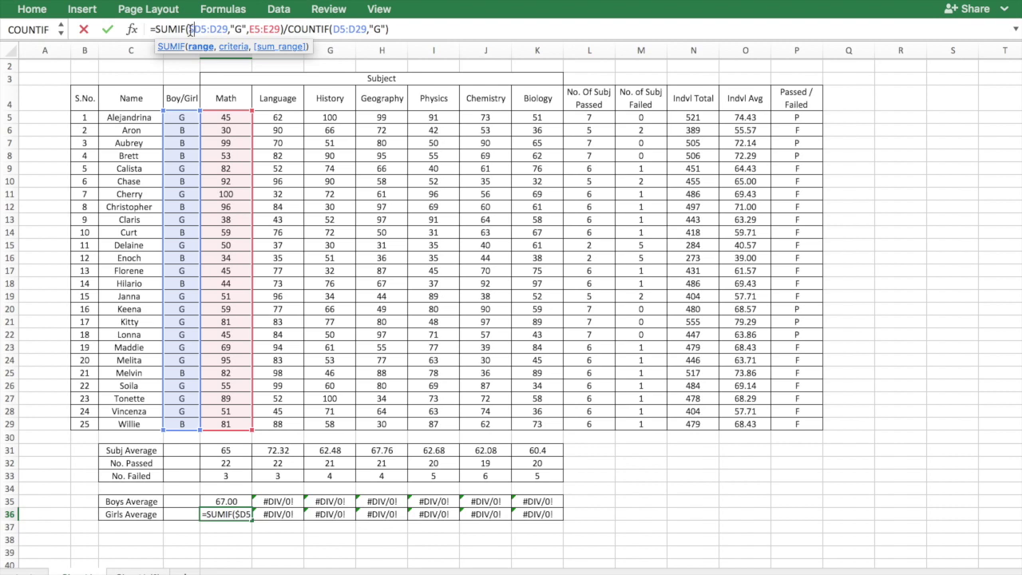
click(201, 29)
text($)
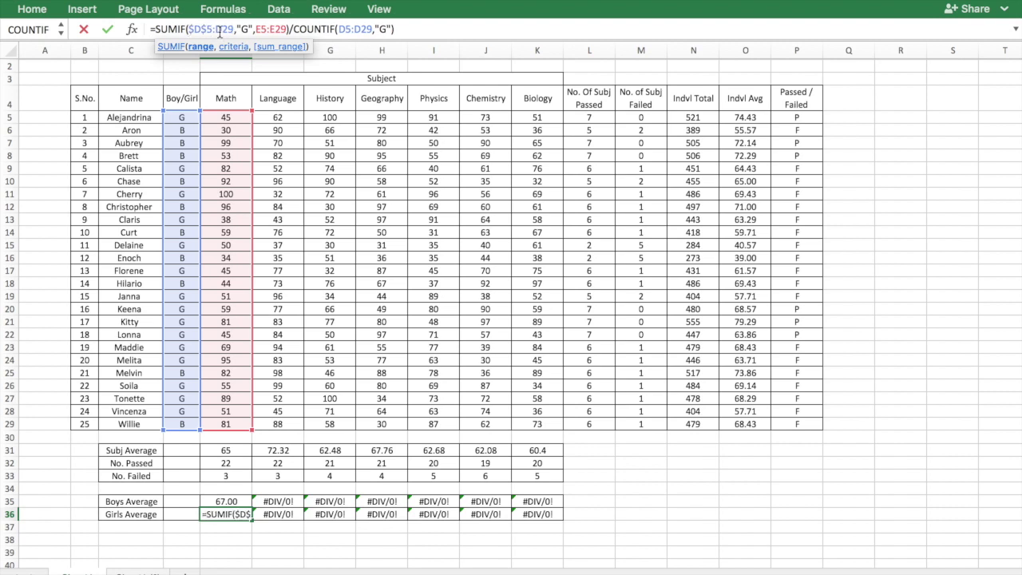
click(219, 30)
text($)
click(229, 30)
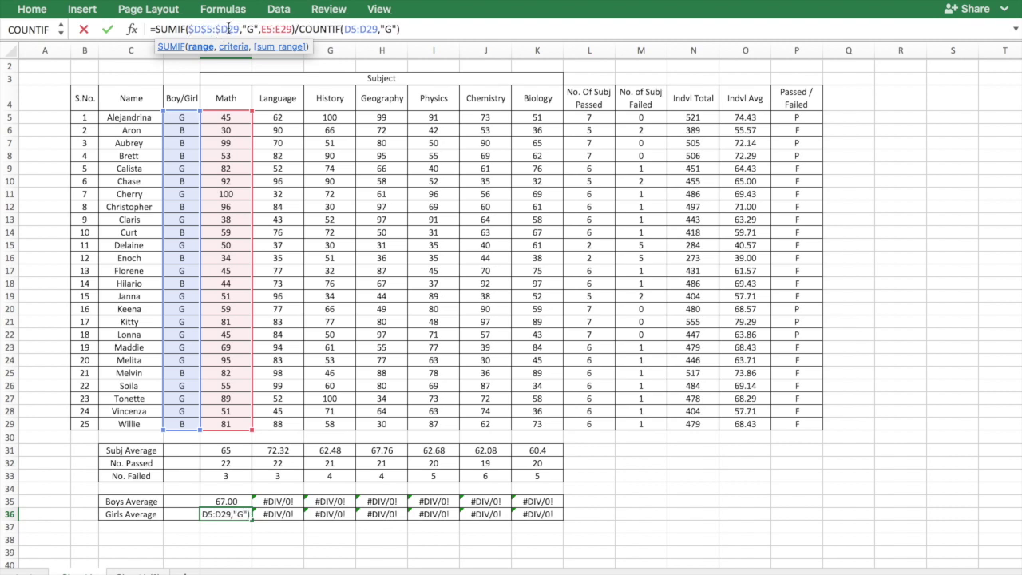
text($)
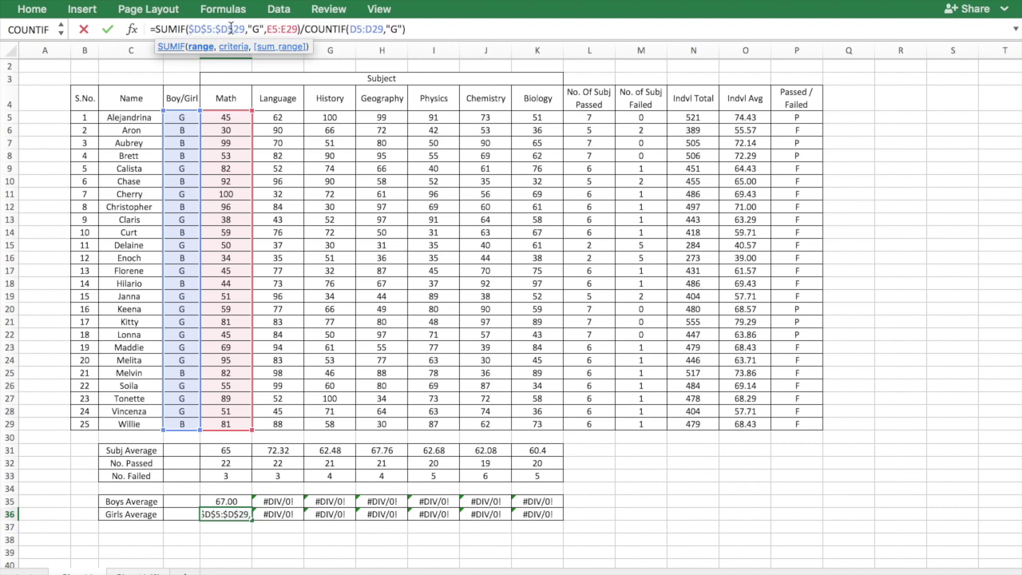
Lock the COUNTIF range as $D$5:$D$29 as well and commit, keeping 63.67
click(352, 29)
text($)
click(361, 29)
text($D$)
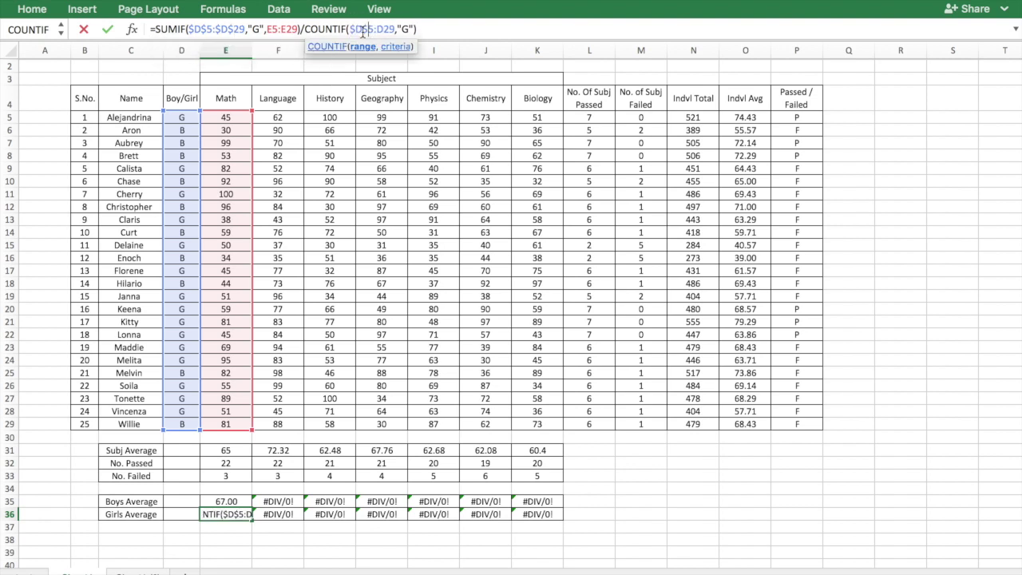
click(380, 30)
text($)
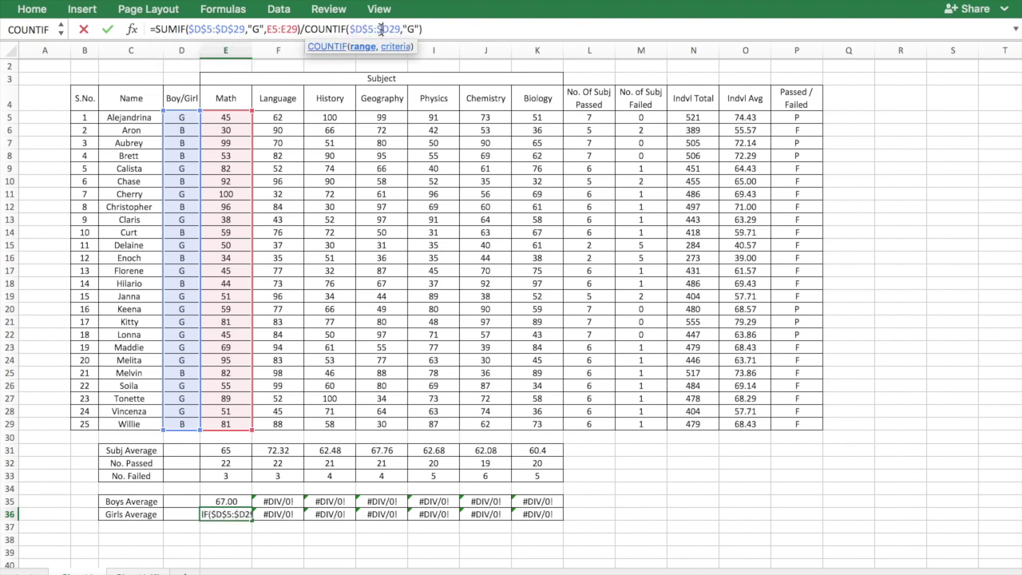
click(394, 29)
text($)
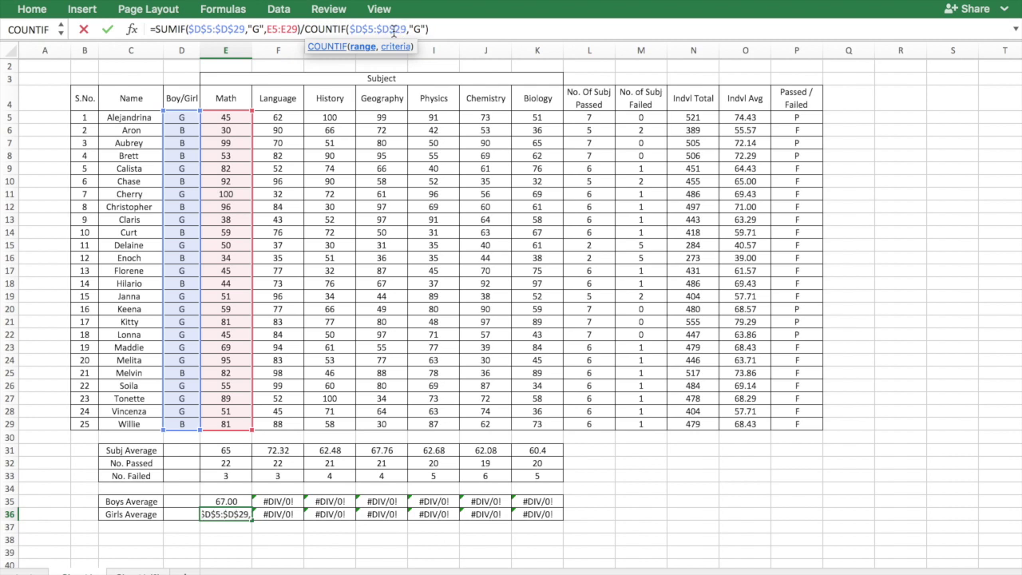
key(Return)
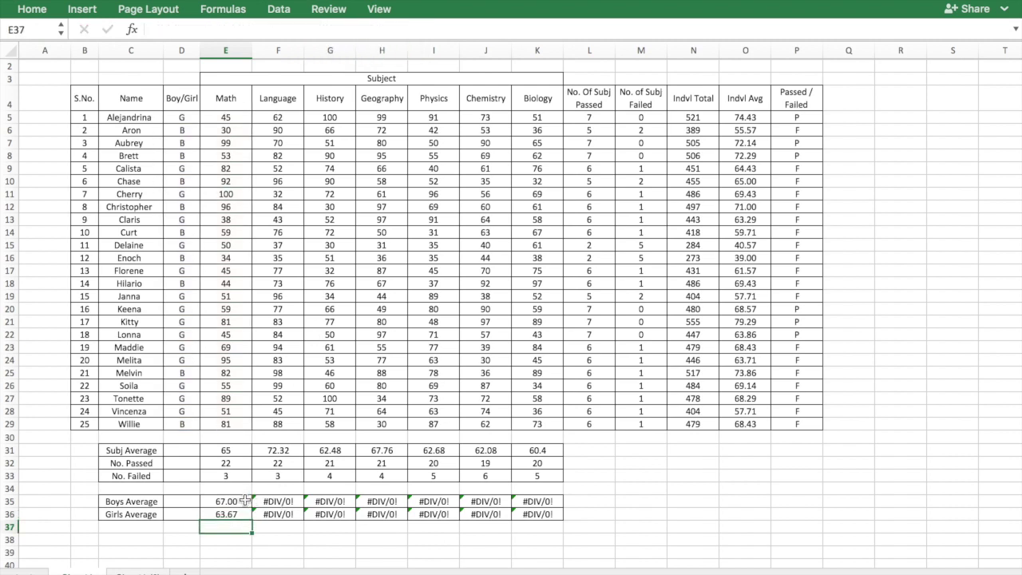
drag(245, 501, 243, 511)
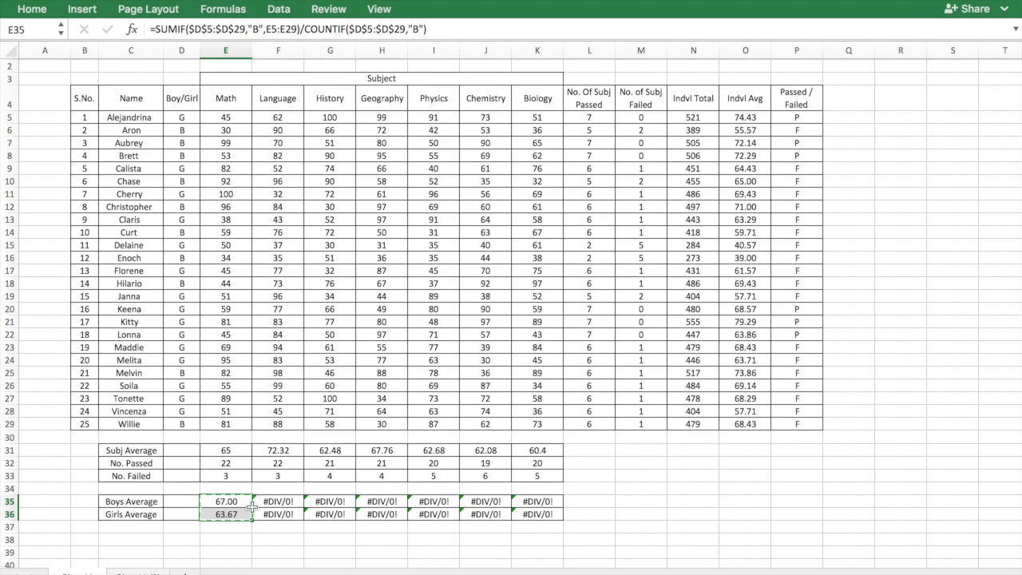
Copy E35:E36 into F35:K36, giving real averages such as Language 79.20 and 67.73
right_click(243, 503)
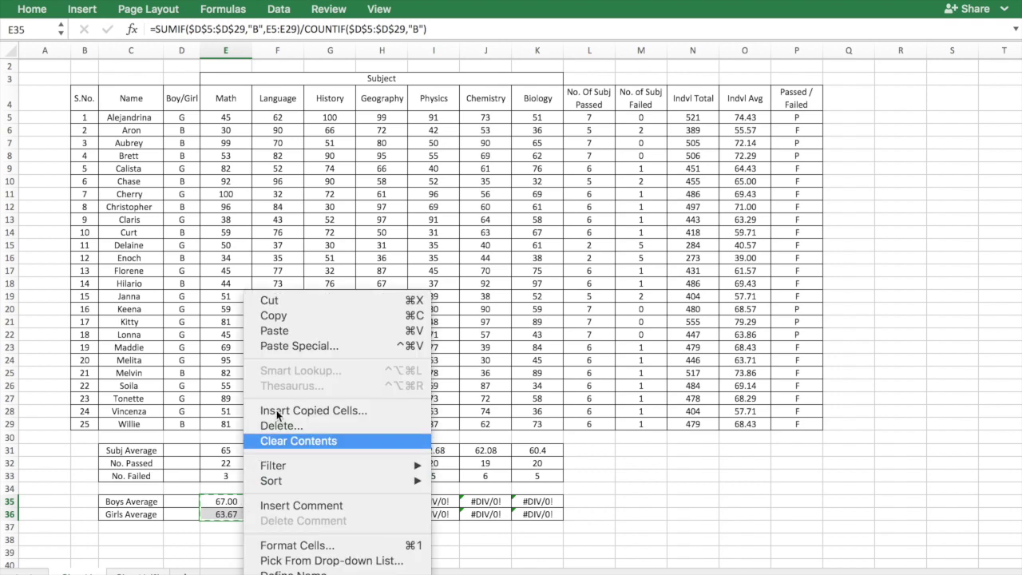
click(269, 315)
drag(270, 504, 521, 513)
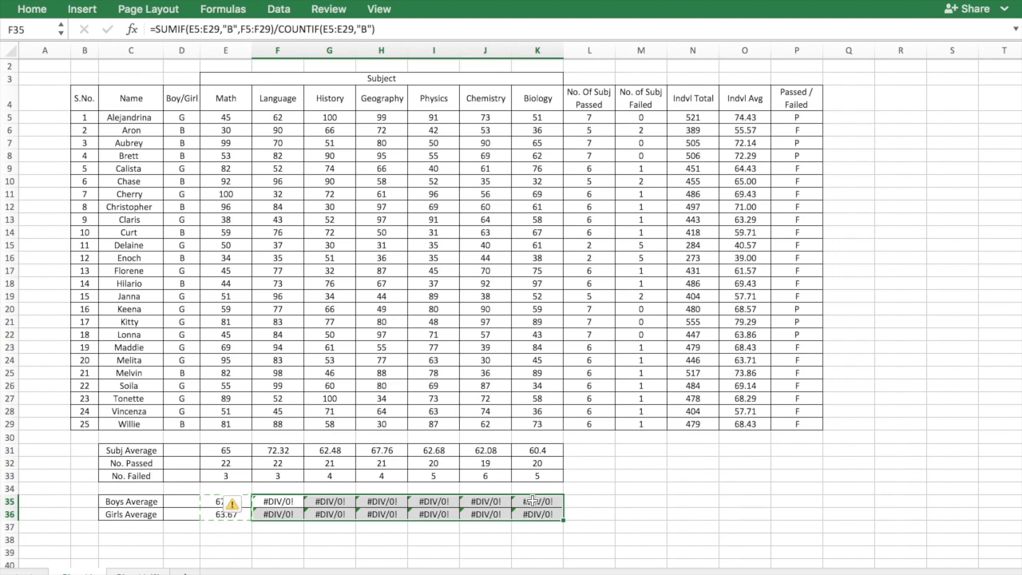
right_click(533, 504)
click(579, 334)
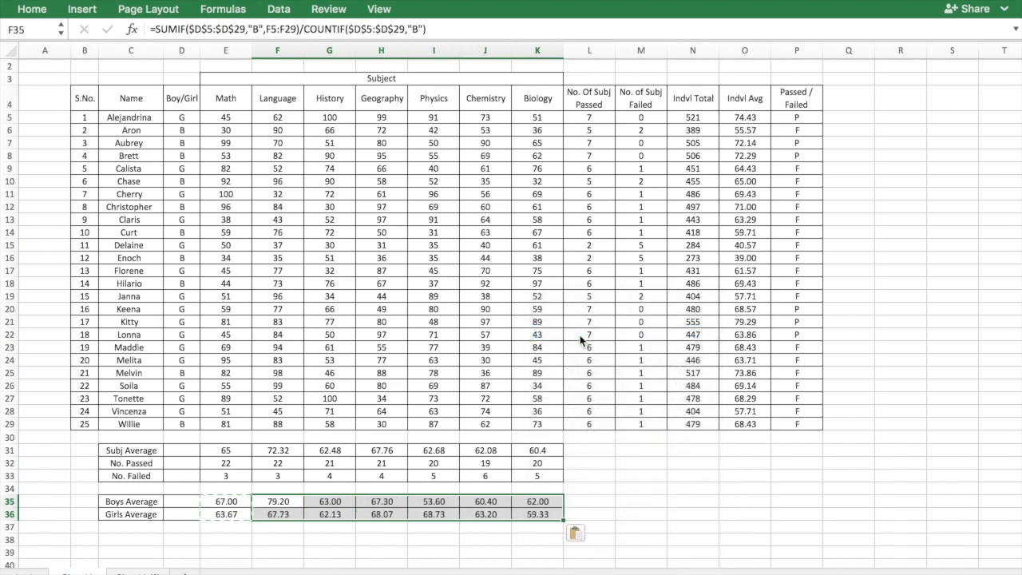
click(226, 501)
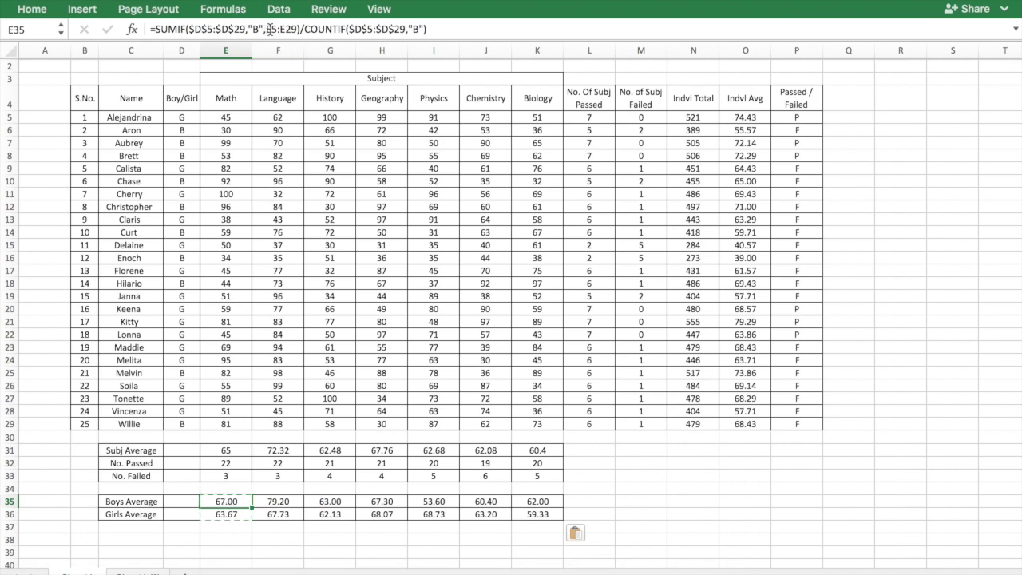
click(464, 28)
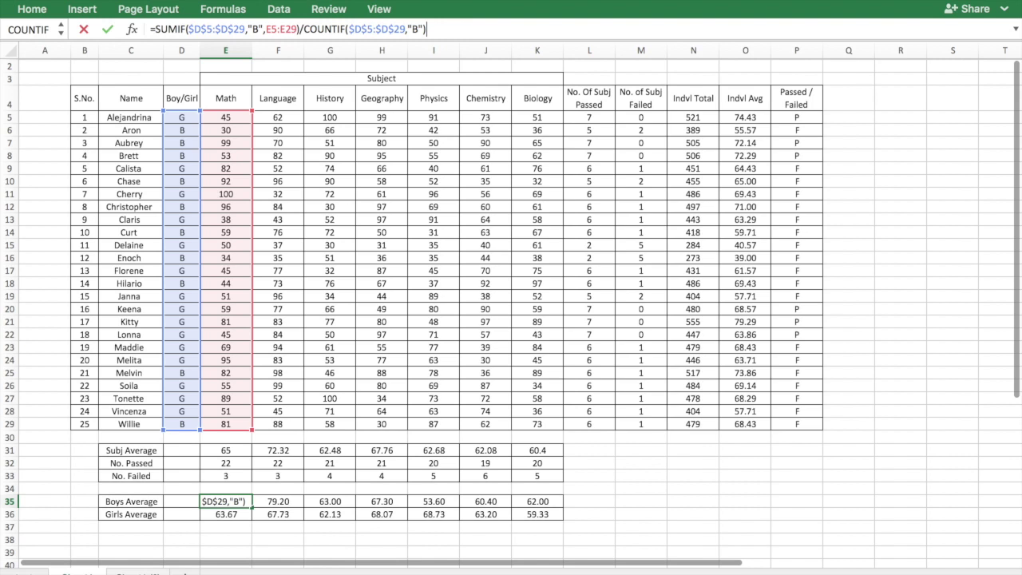
key(Return)
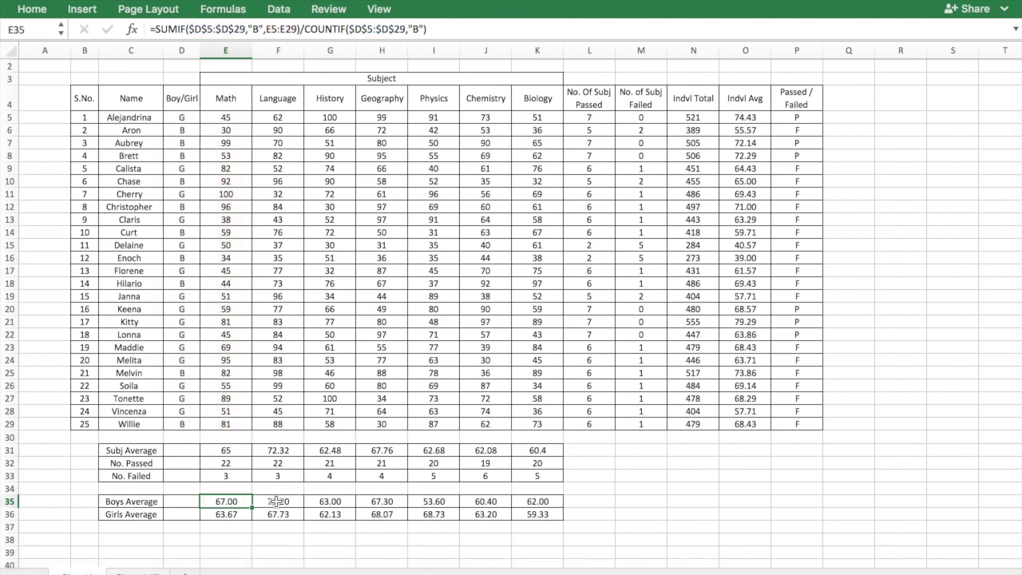
click(276, 500)
click(435, 30)
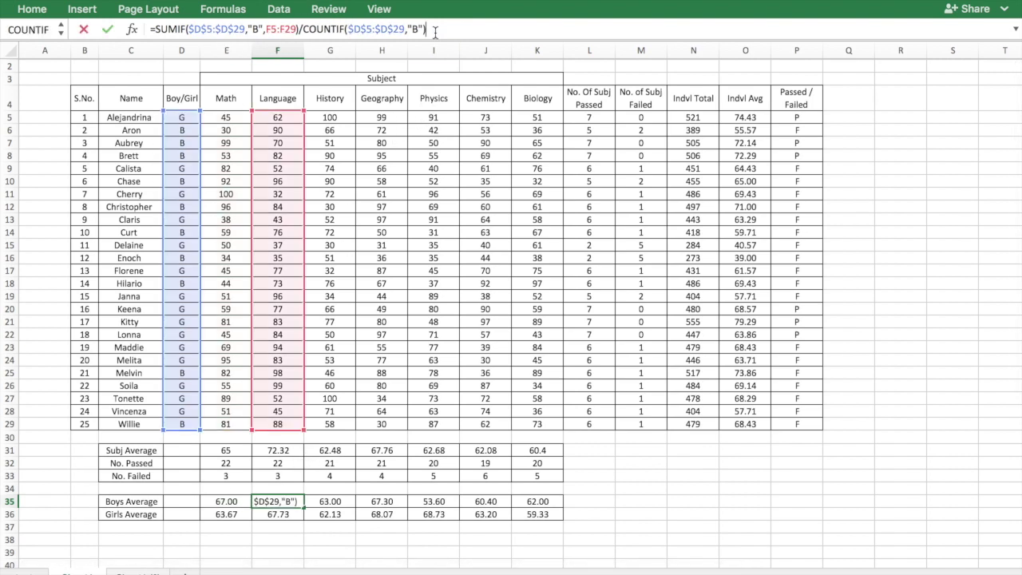
key(Return)
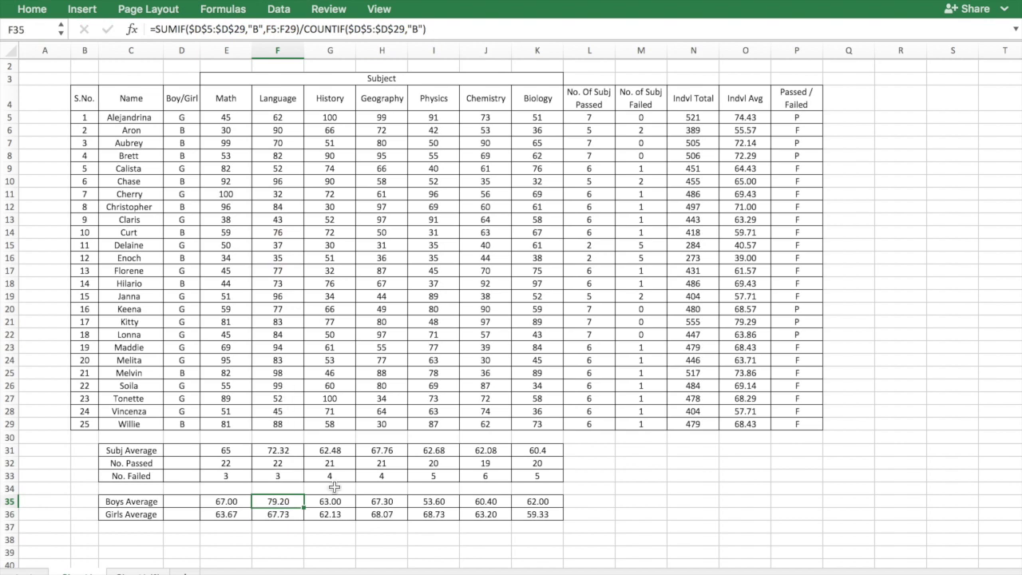
click(323, 510)
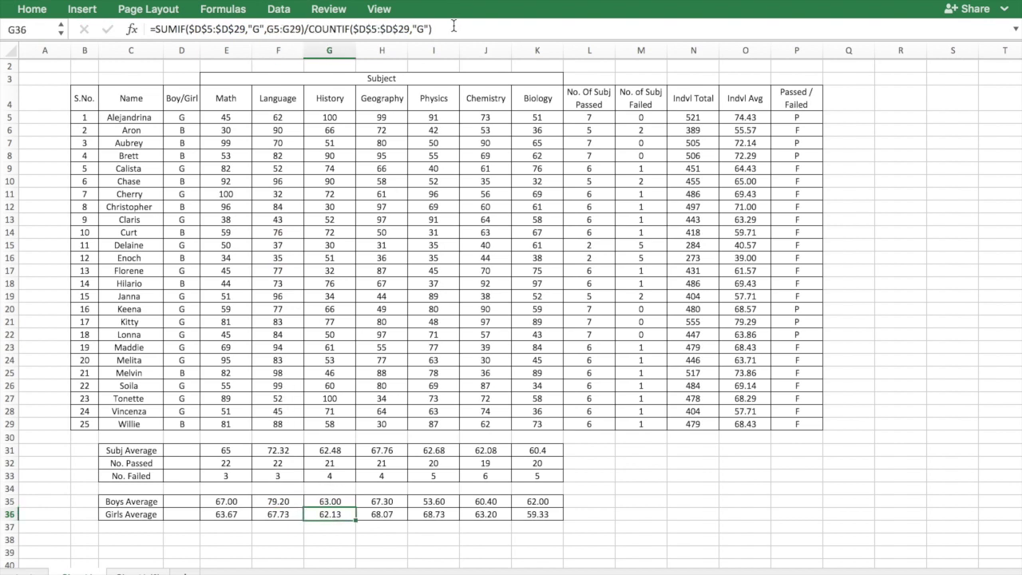
click(453, 28)
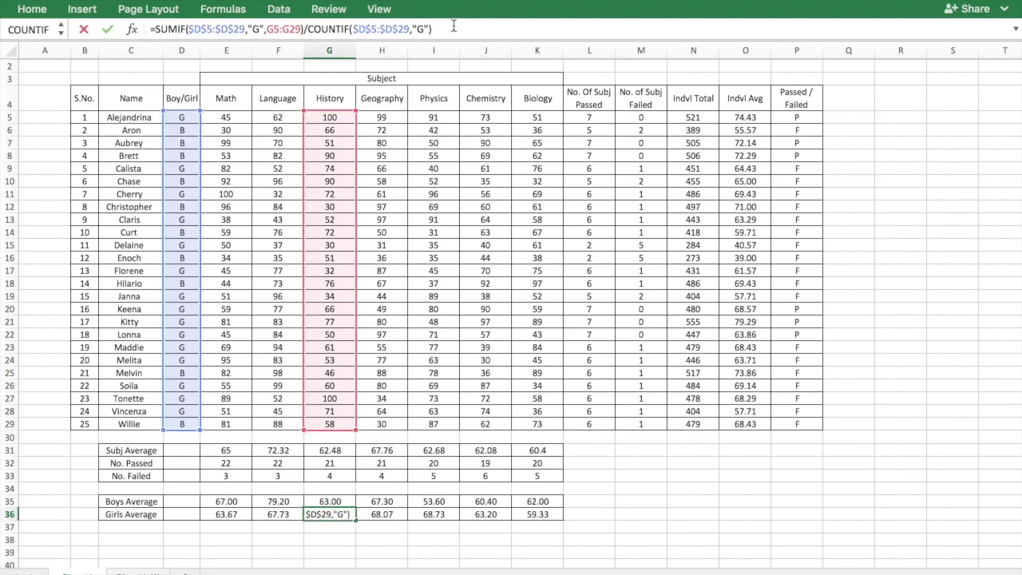